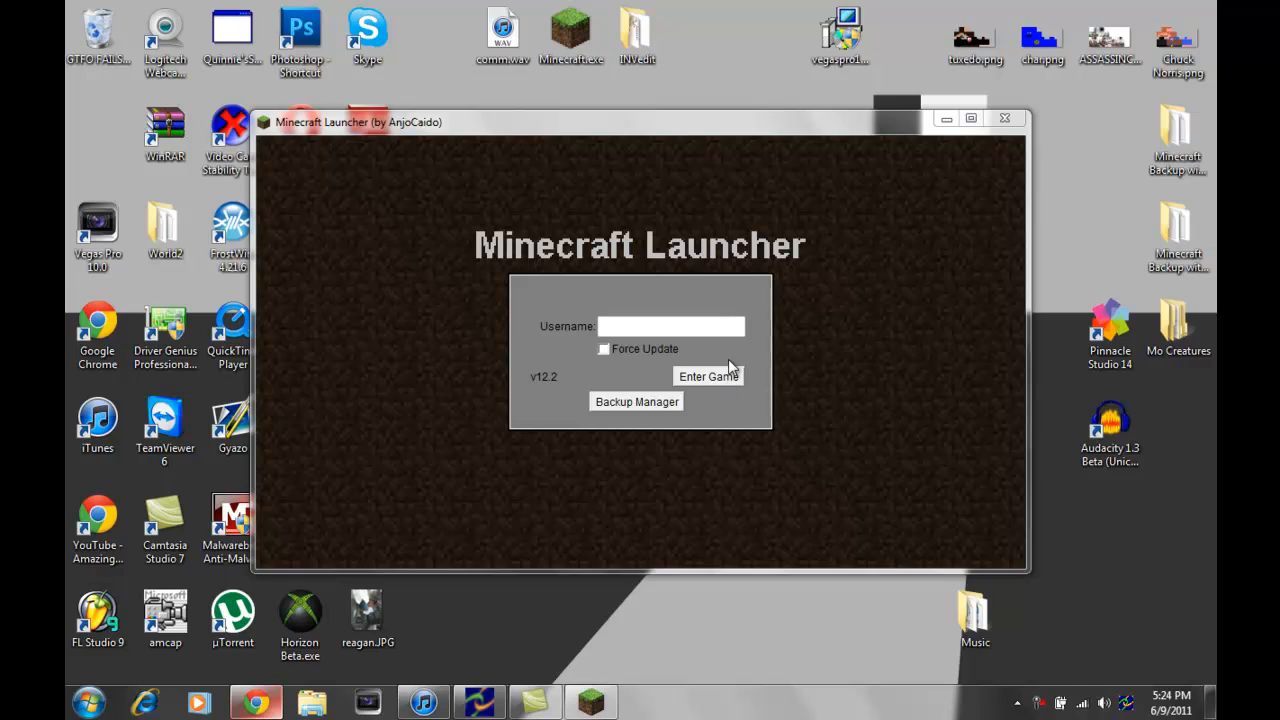
Start Minecraft from the launcher and select the singleplayer world YES!
{"action": "left_click", "coordinate": [712, 380]}
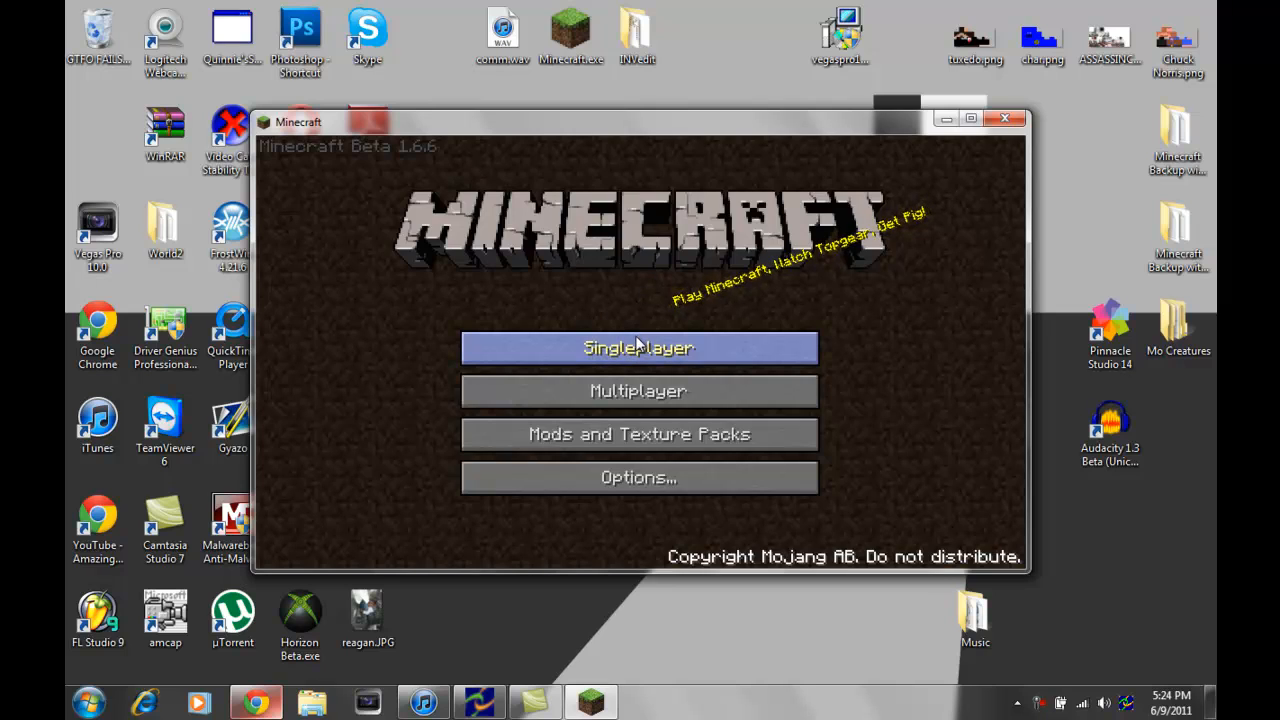
{"action": "left_click", "coordinate": [631, 340]}
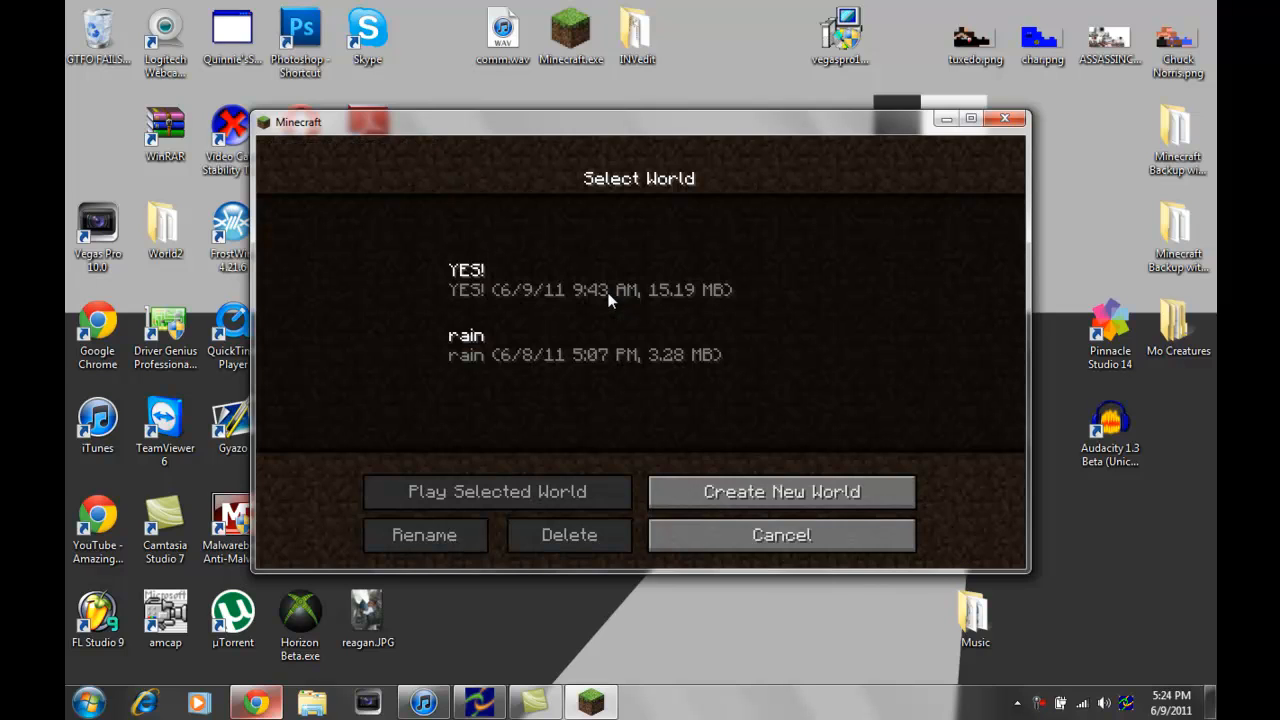
{"action": "left_click", "coordinate": [469, 279]}
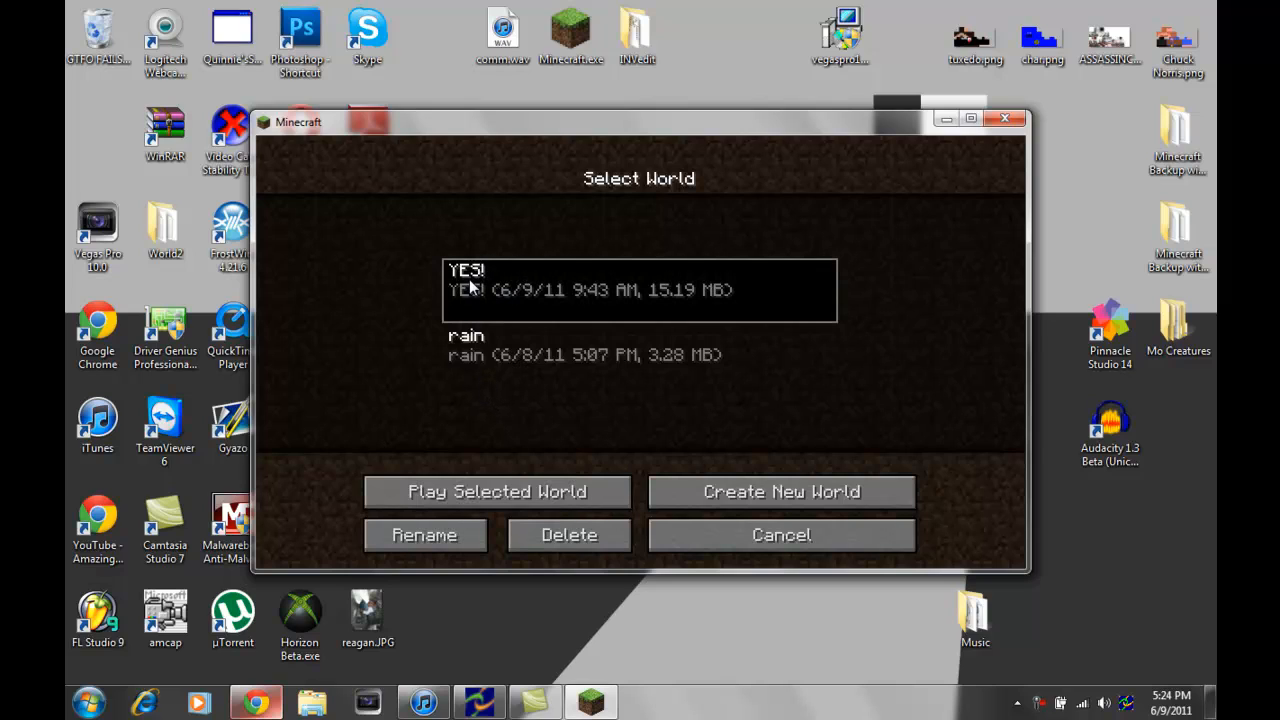
Load YES!, switch to third-person view with F5 and check the diamond-armoured player in the inventory.
{"action": "left_click", "coordinate": [490, 479]}
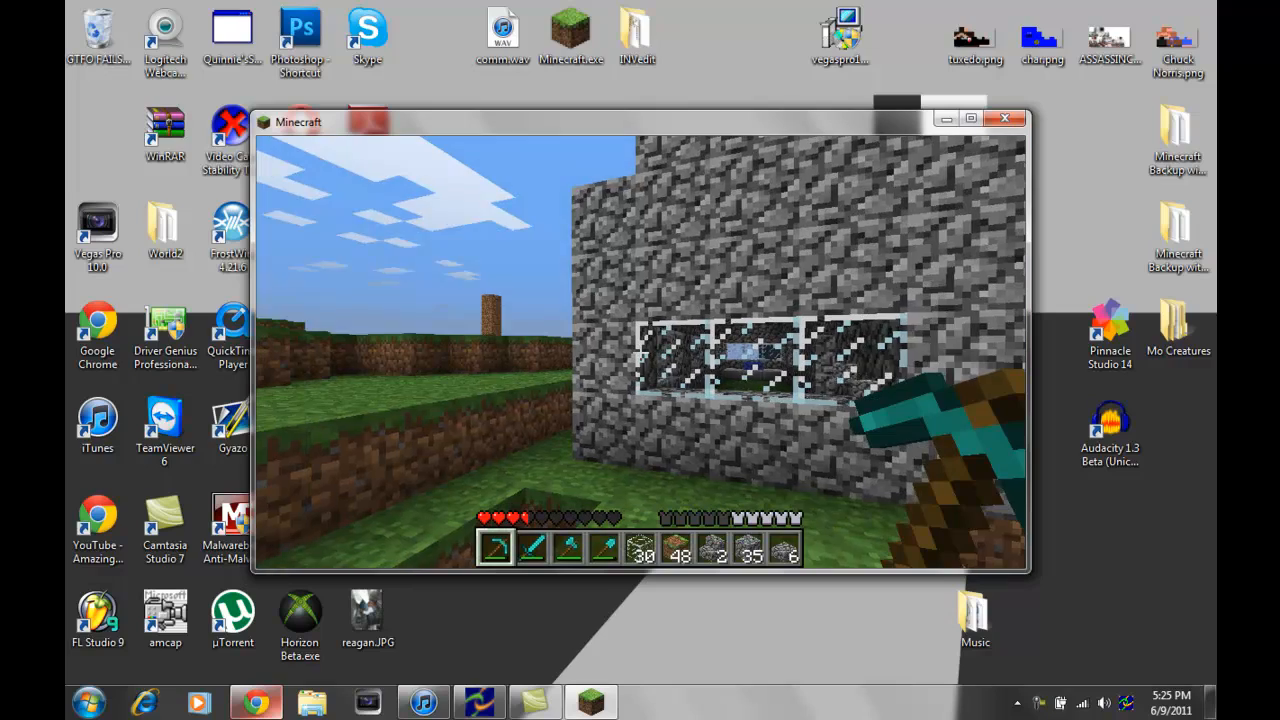
{"action": "key", "text": "F5"}
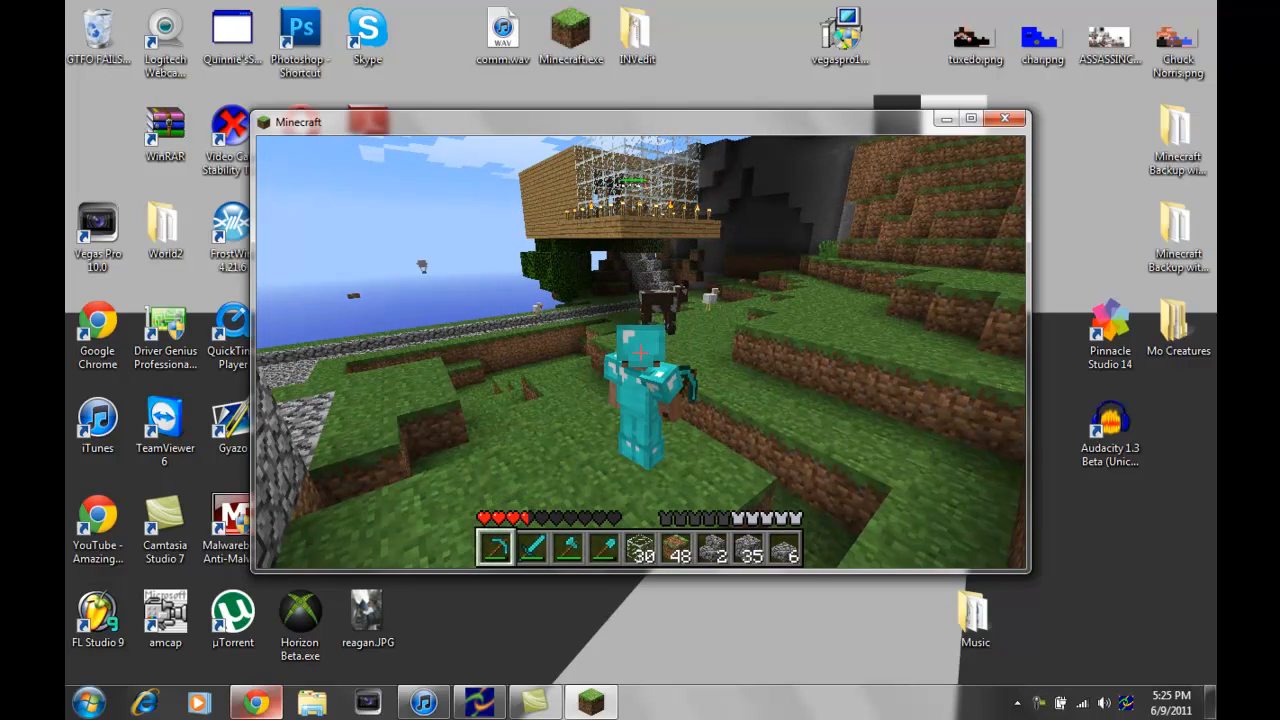
{"action": "key", "text": "e"}
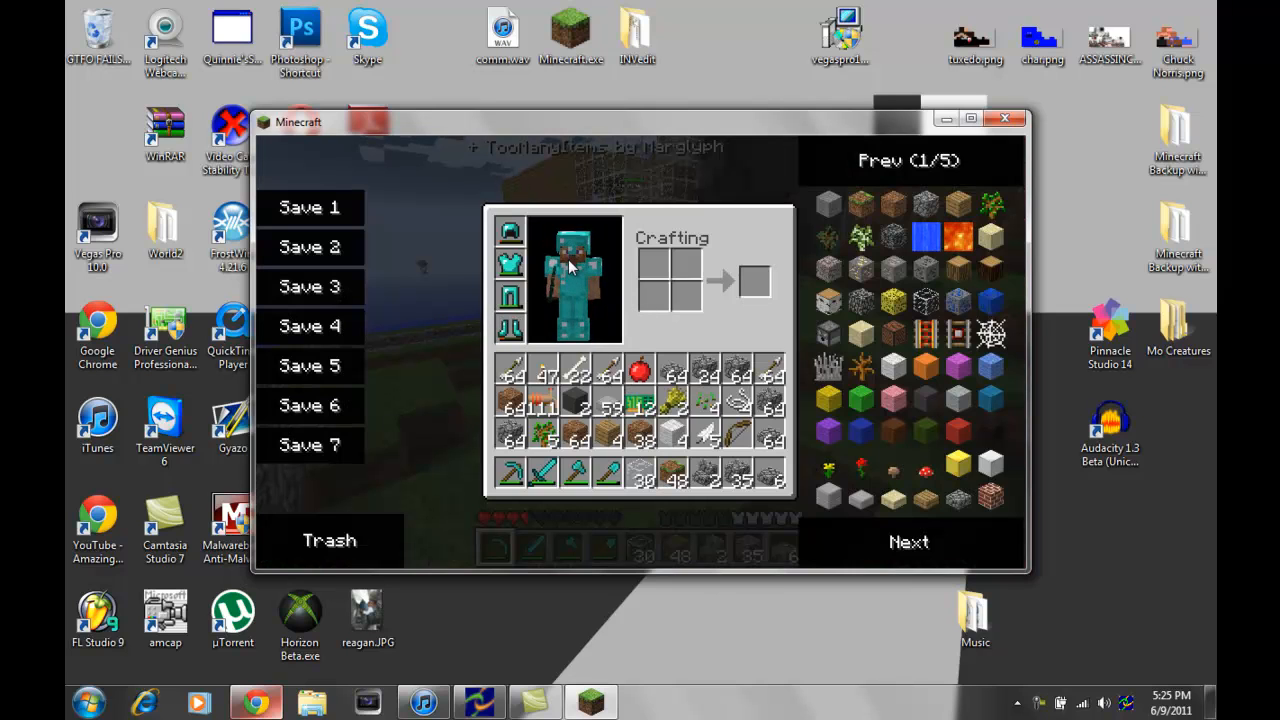
{"action": "key", "text": "Escape"}
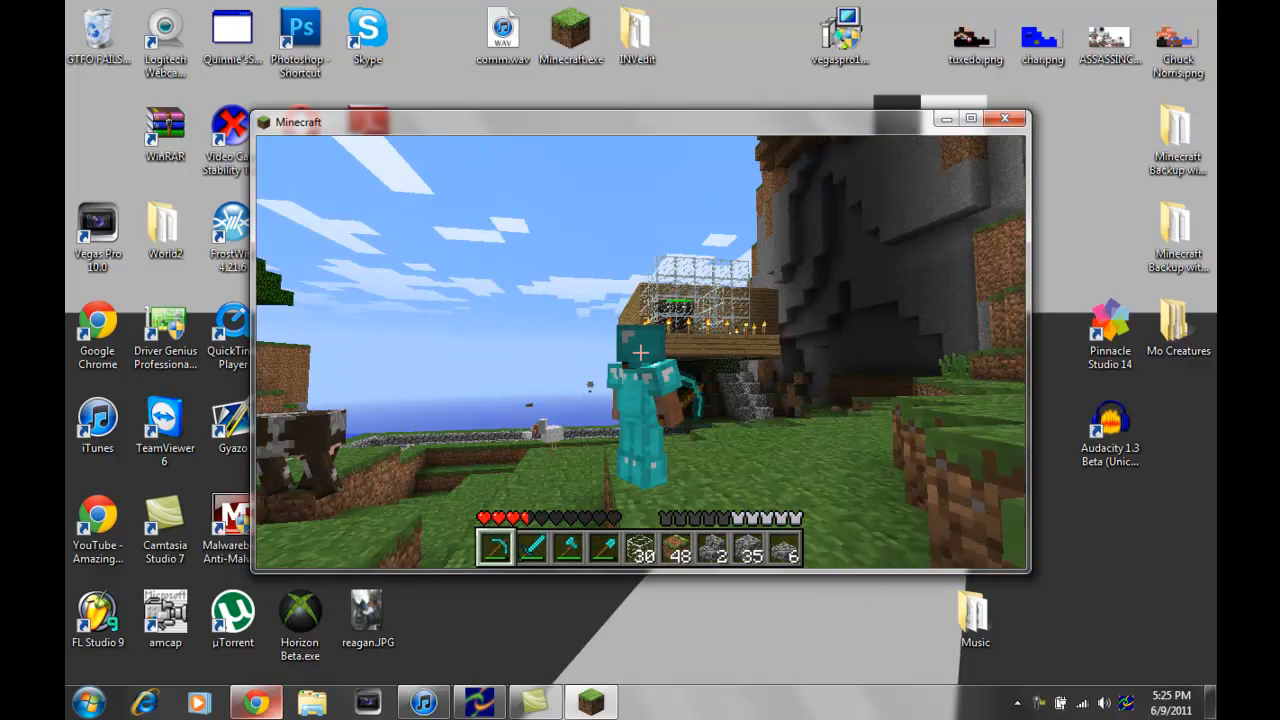
Walk the player around near the house, then pause the game.
{"action": "key", "text": "w"}
{"action": "key", "text": "w"}
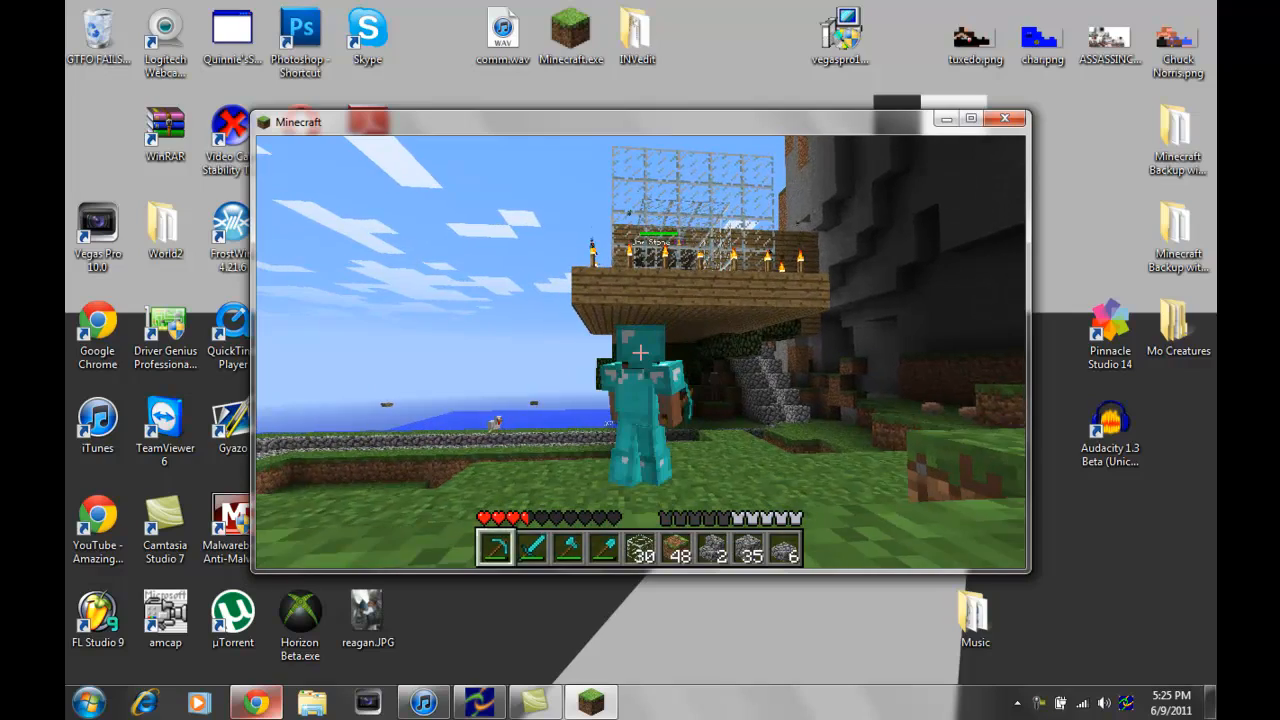
{"action": "key", "text": "w"}
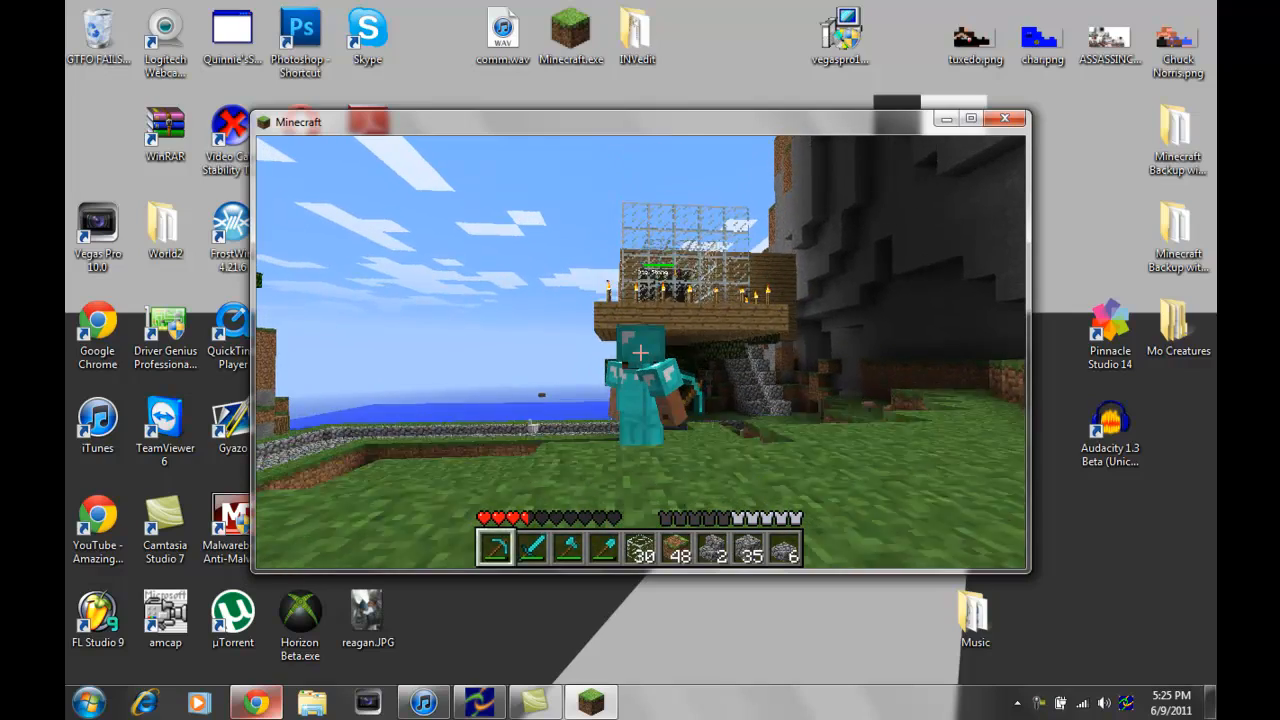
{"action": "key", "text": "w"}
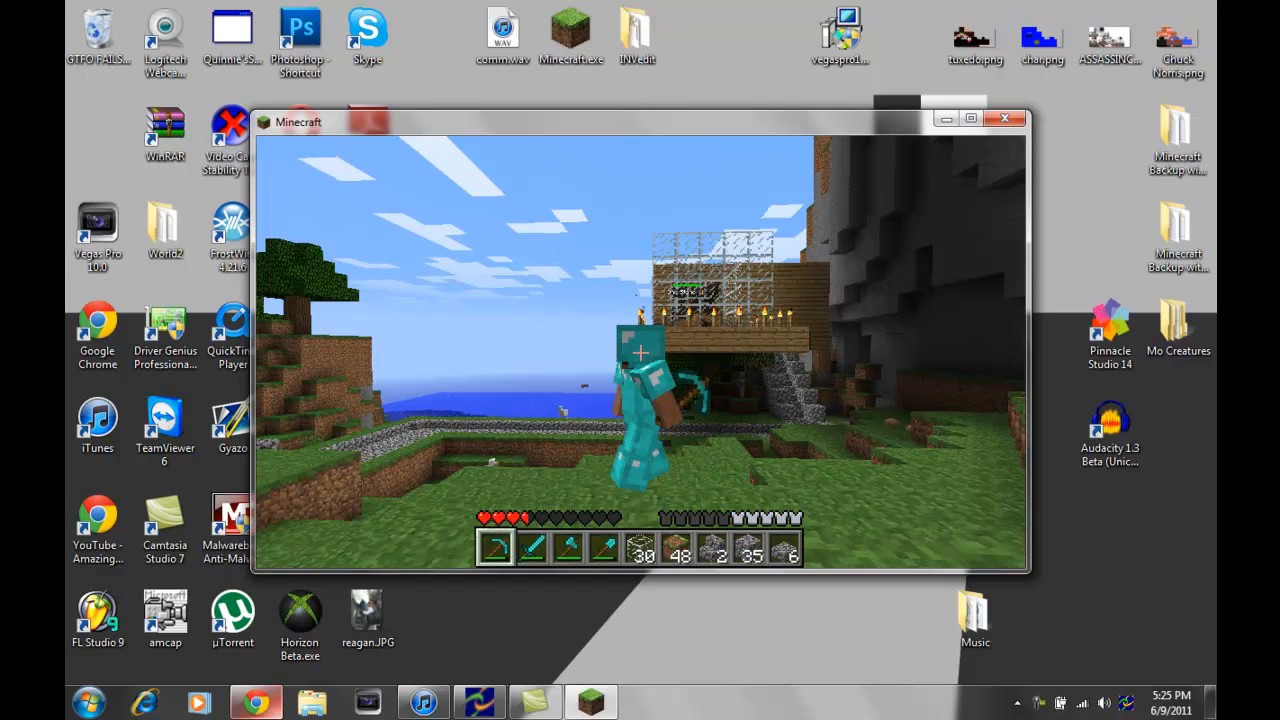
{"action": "key", "text": "Escape"}
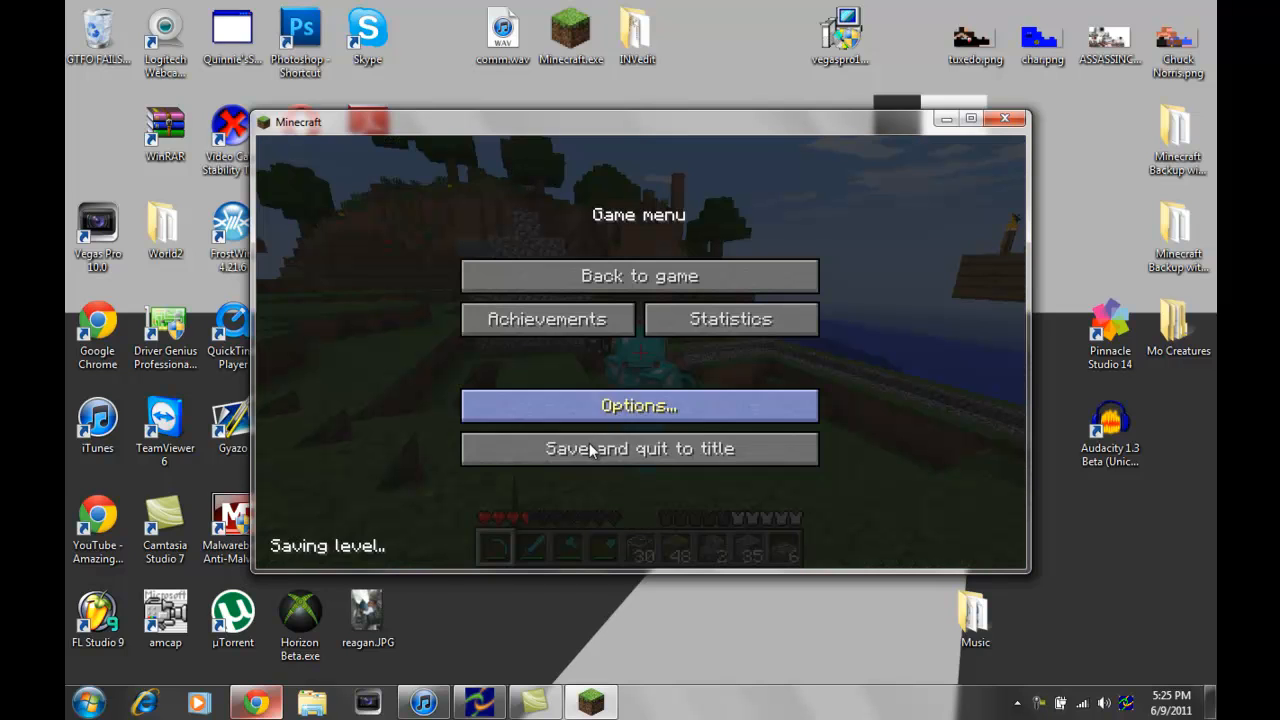
Save and quit to title, then close the Minecraft window entirely.
{"action": "left_click", "coordinate": [588, 452]}
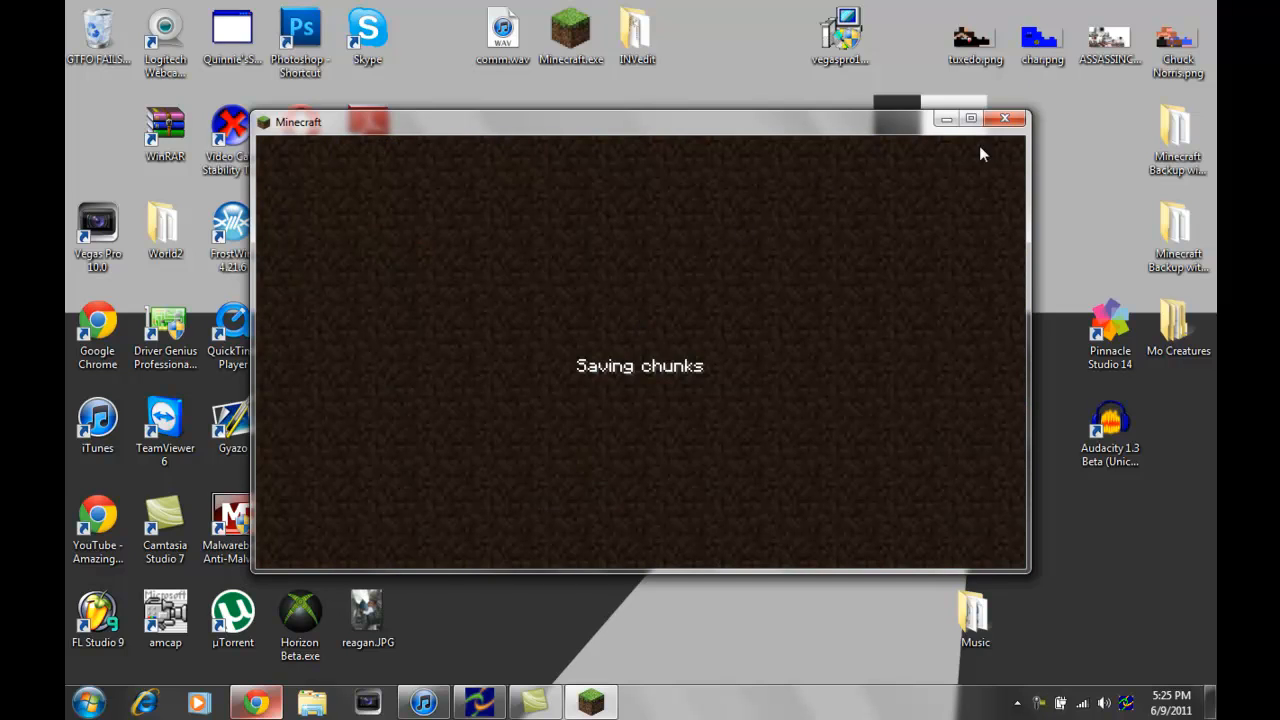
{"action": "left_click", "coordinate": [1004, 119]}
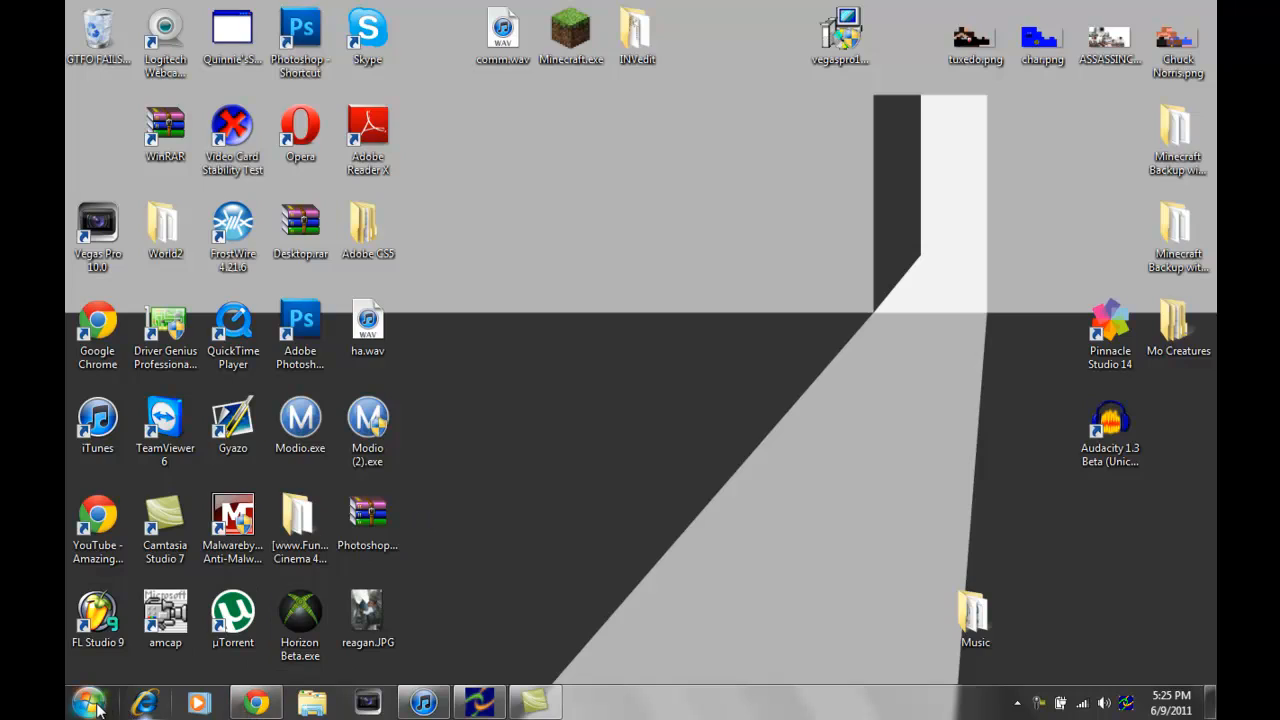
Run %appdata% from the Start menu search to open the Roaming folder.
{"action": "key", "text": "super"}
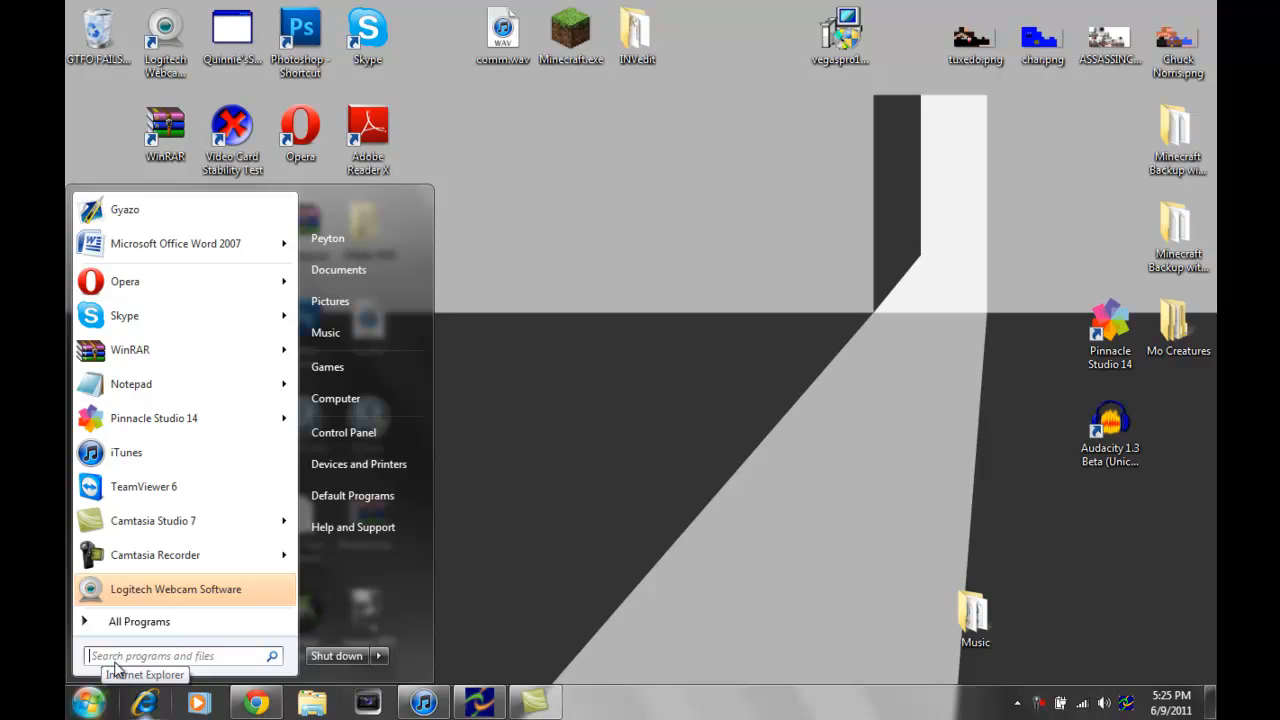
{"action": "type", "text": "%appdata%"}
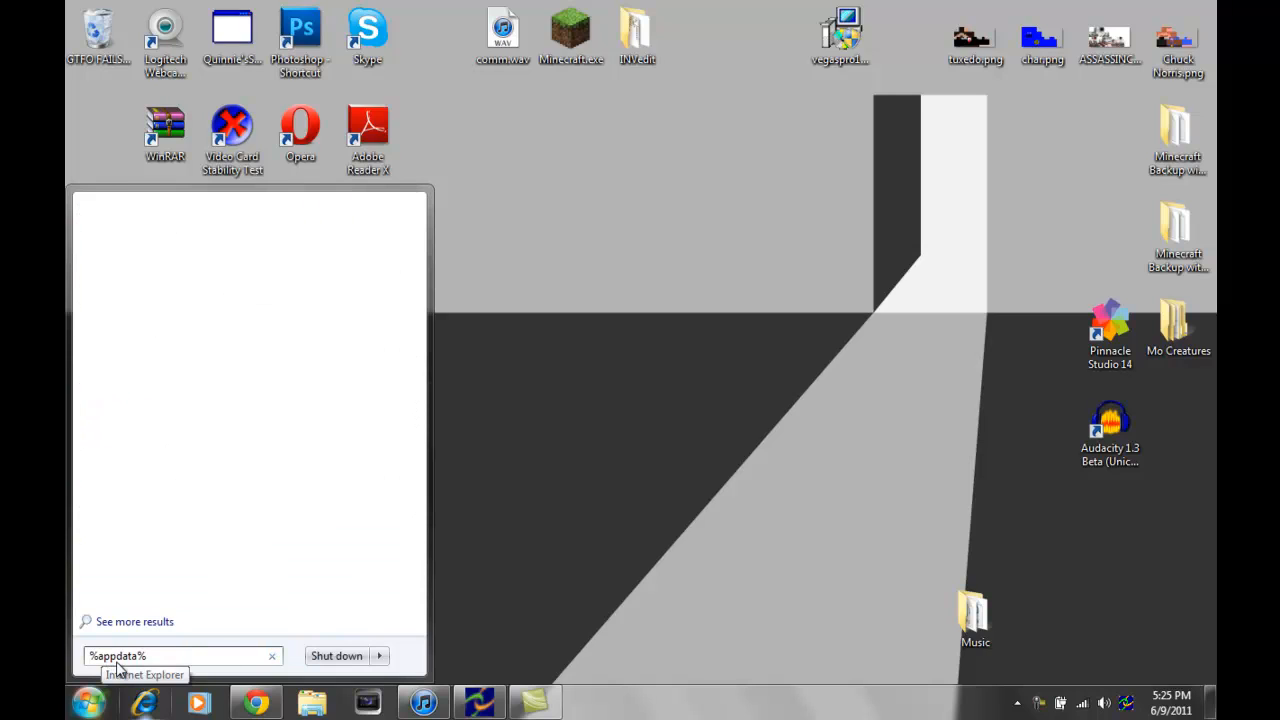
{"action": "key", "text": "Return"}
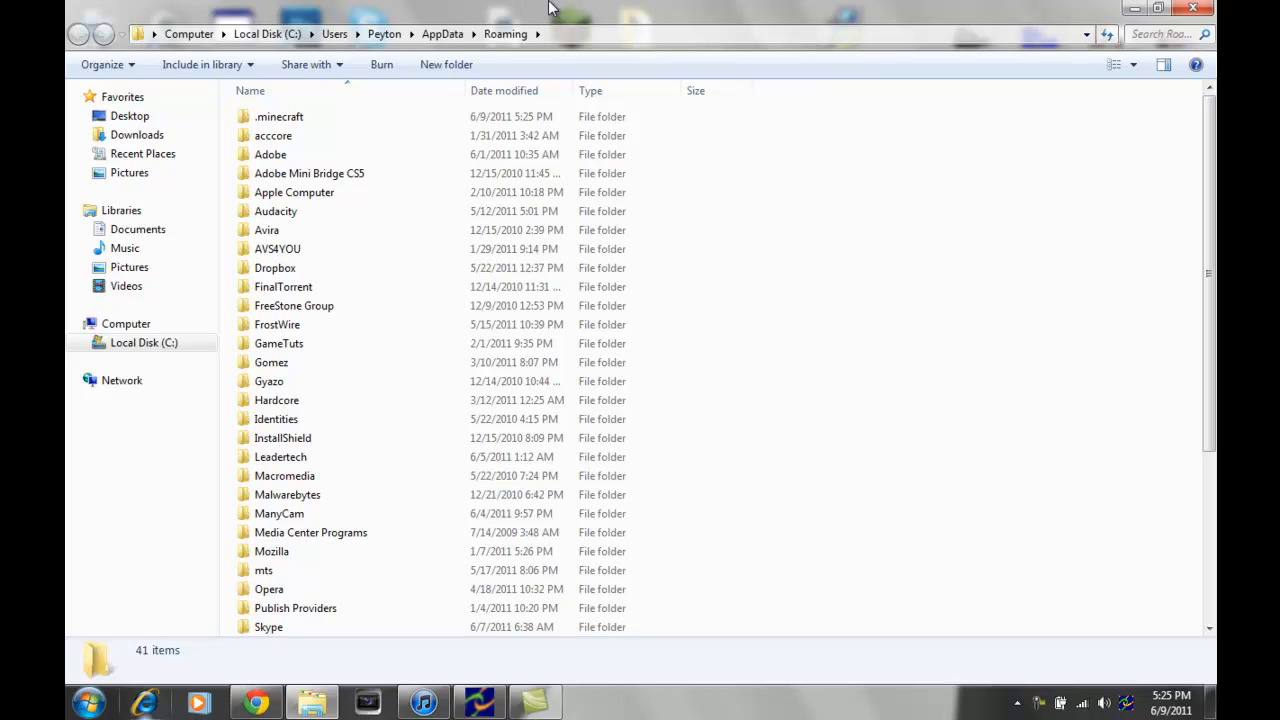
Navigate into the .minecraft folder and then its bin folder.
{"action": "left_click", "coordinate": [286, 117]}
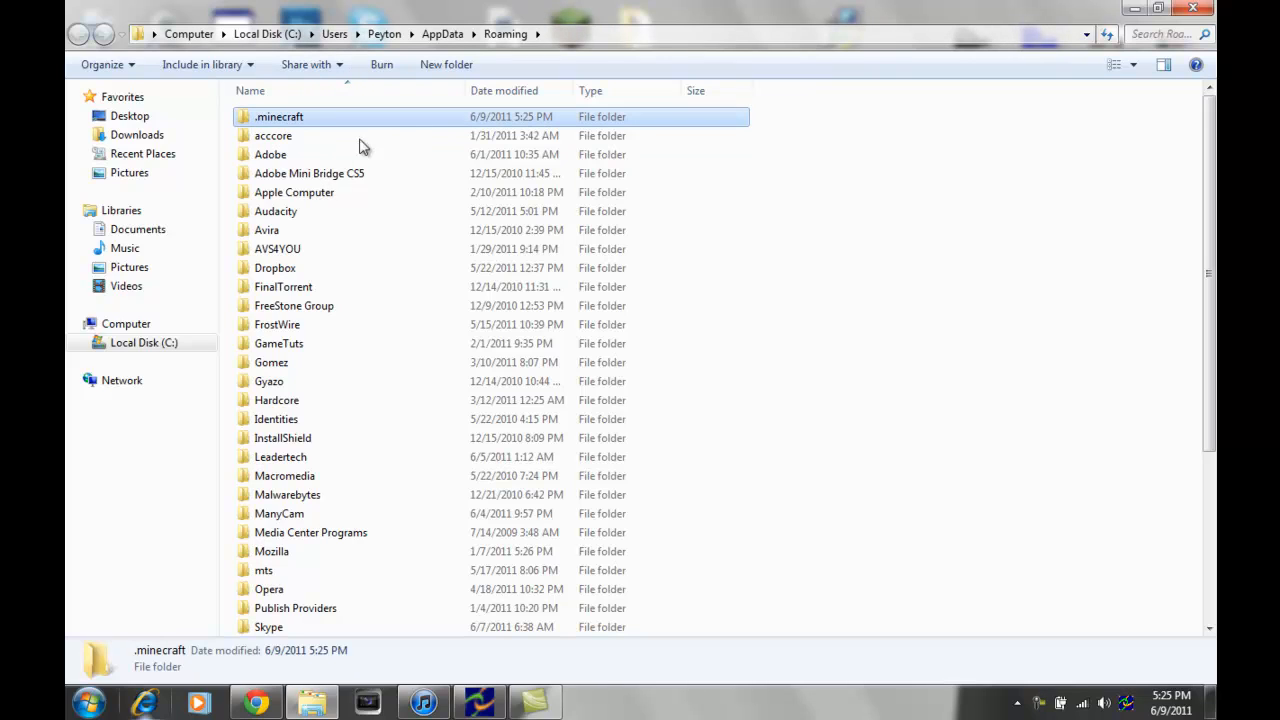
{"action": "double_click", "coordinate": [320, 118]}
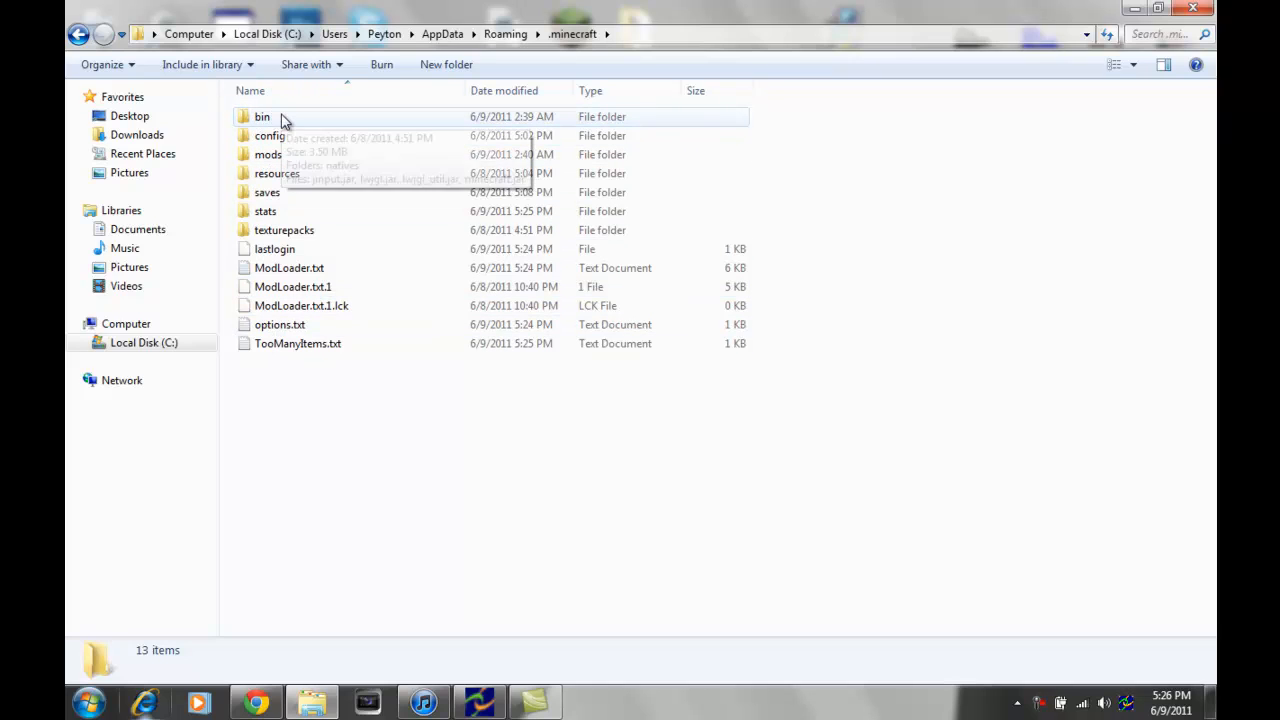
{"action": "double_click", "coordinate": [283, 119]}
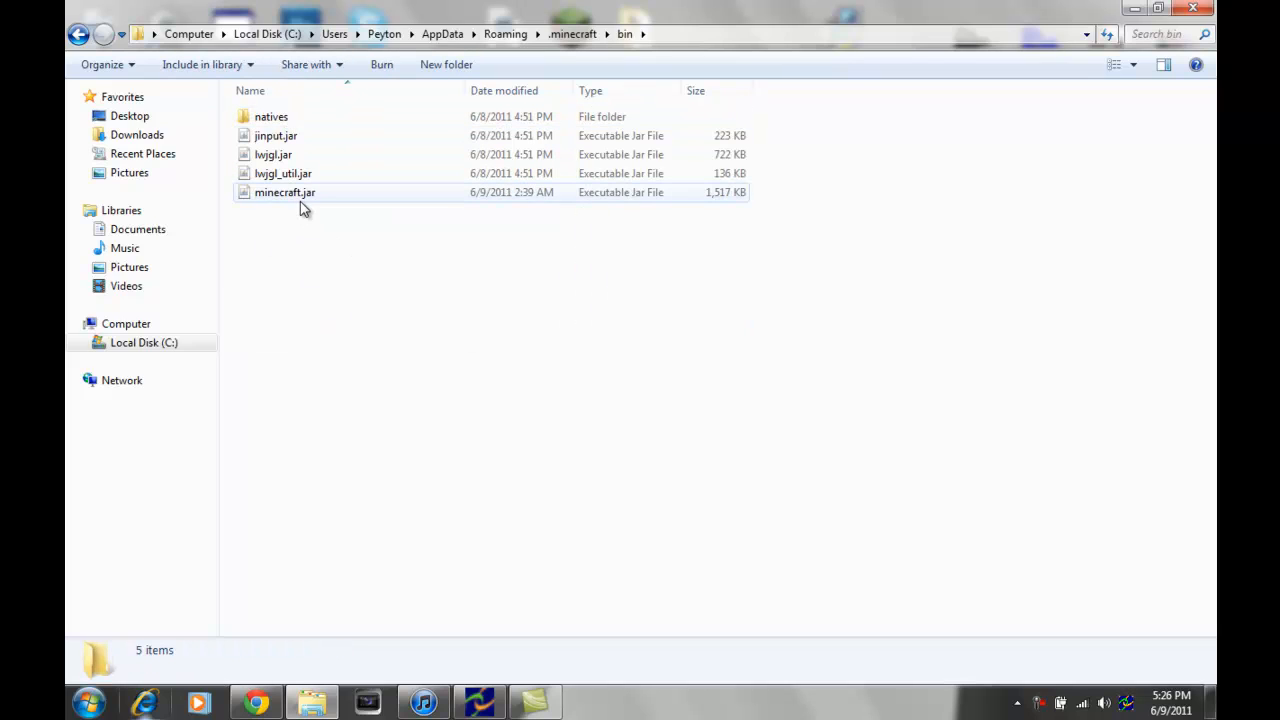
Select minecraft.jar in the bin folder's file list.
{"action": "left_click_drag", "start_coordinate": [295, 212], "coordinate": [280, 188]}
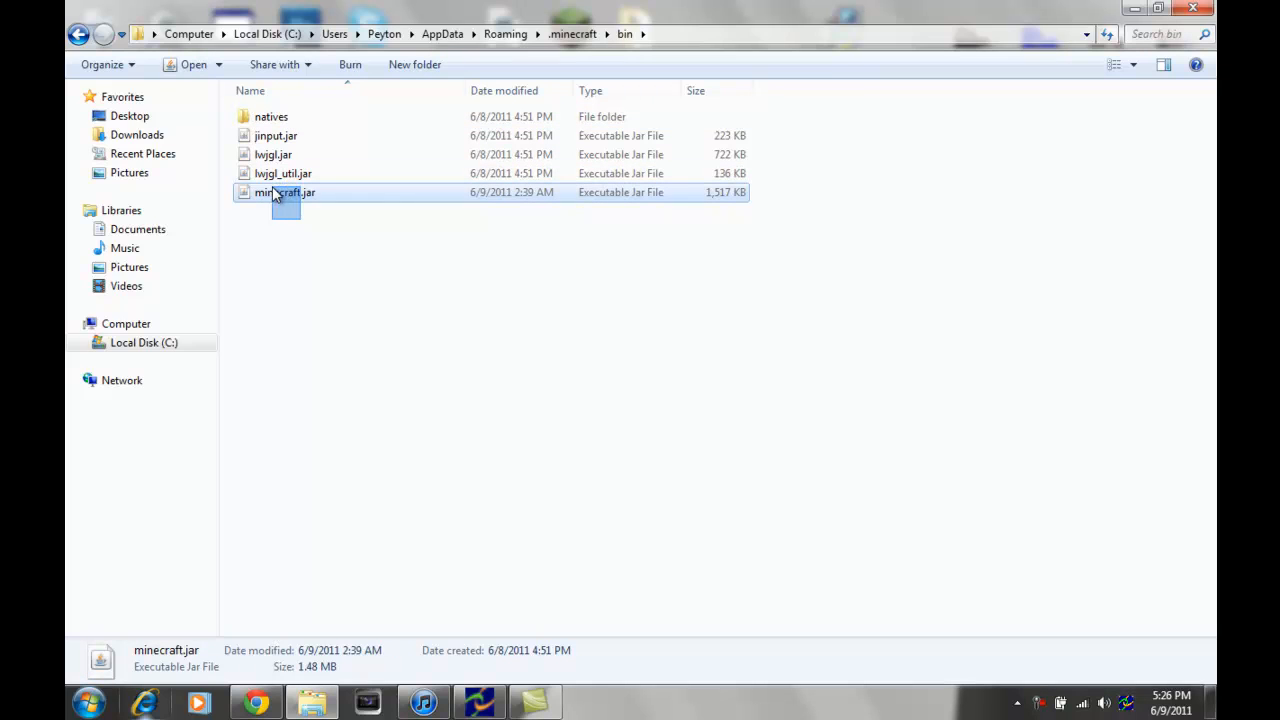
{"action": "left_click", "coordinate": [250, 255]}
{"action": "left_click_drag", "start_coordinate": [318, 282], "coordinate": [287, 180]}
{"action": "left_click", "coordinate": [265, 285]}
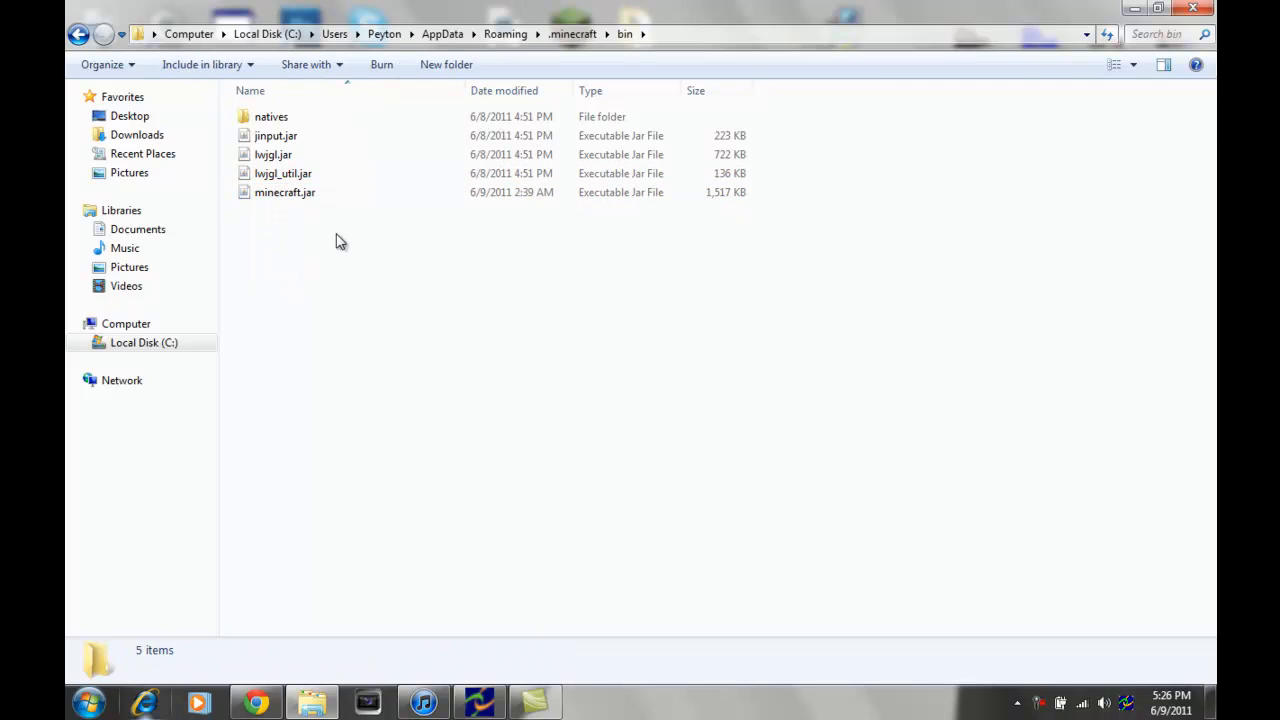
{"action": "left_click", "coordinate": [305, 197]}
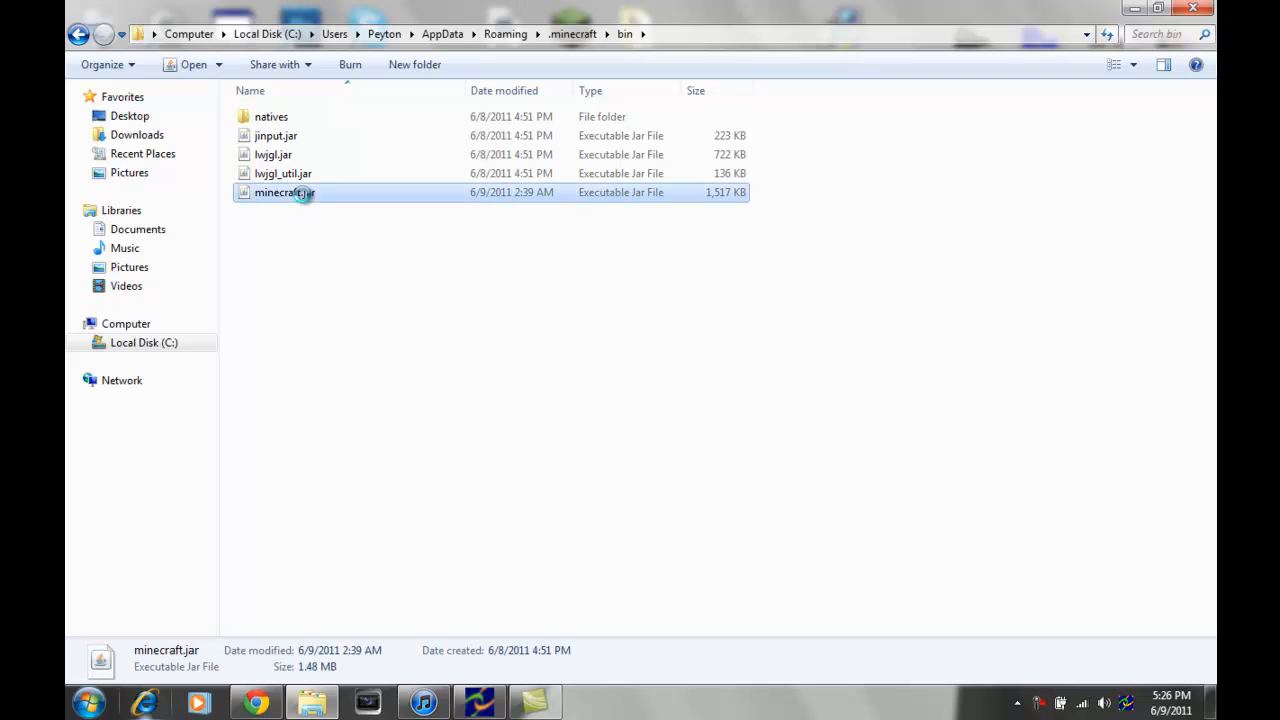
Open minecraft.jar as an archive with WinRAR from its context menu.
{"action": "right_click", "coordinate": [305, 193]}
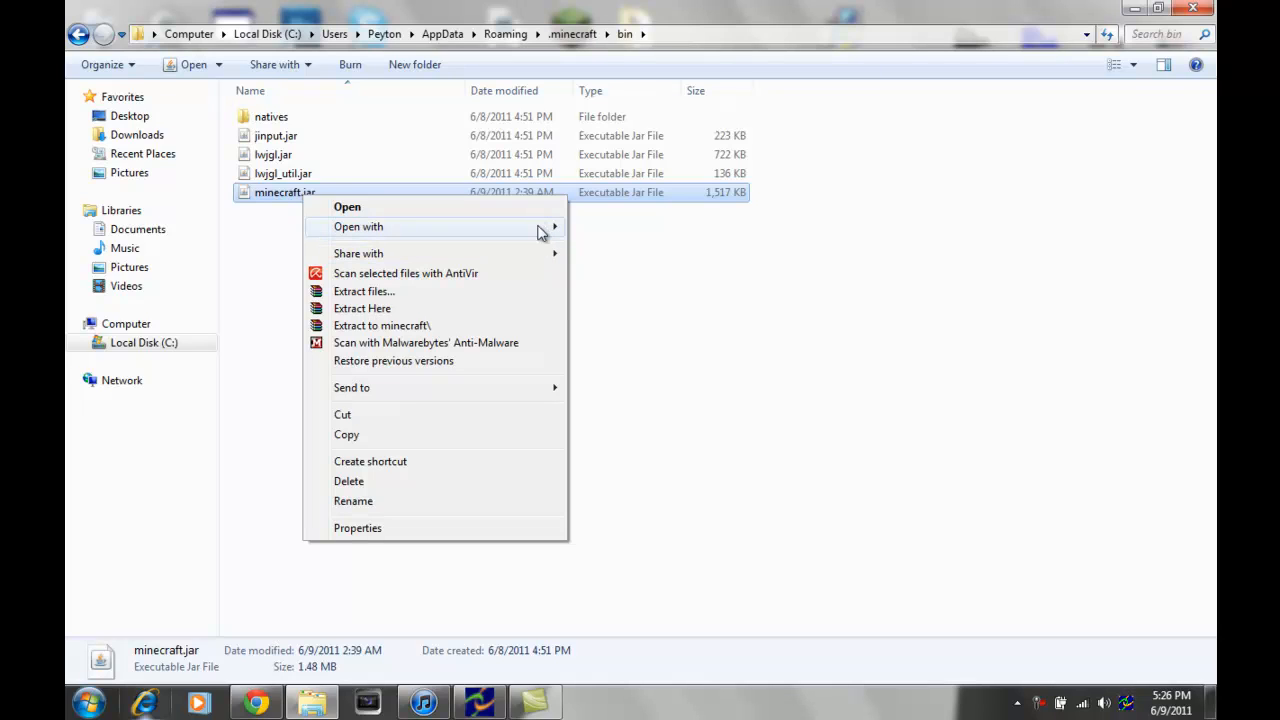
{"action": "left_click", "coordinate": [643, 250]}
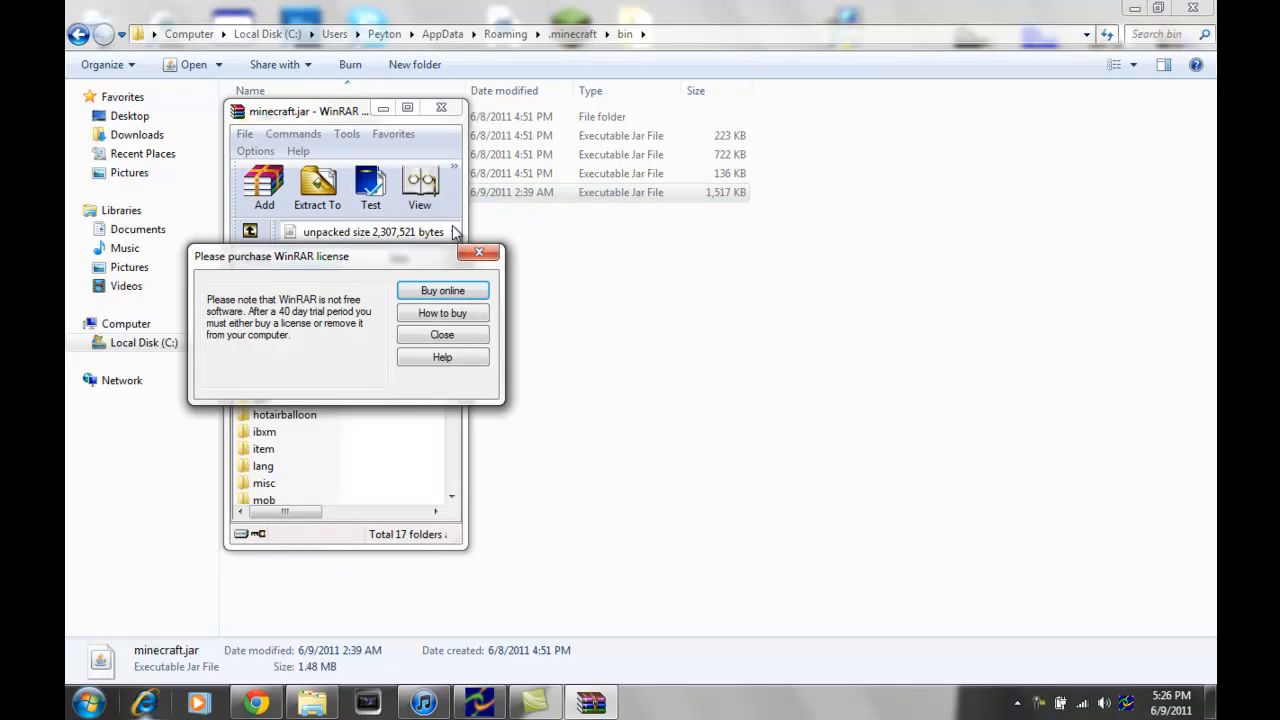
Dismiss the license reminder, maximize WinRAR and open the archive's mob folder.
{"action": "left_click", "coordinate": [481, 252]}
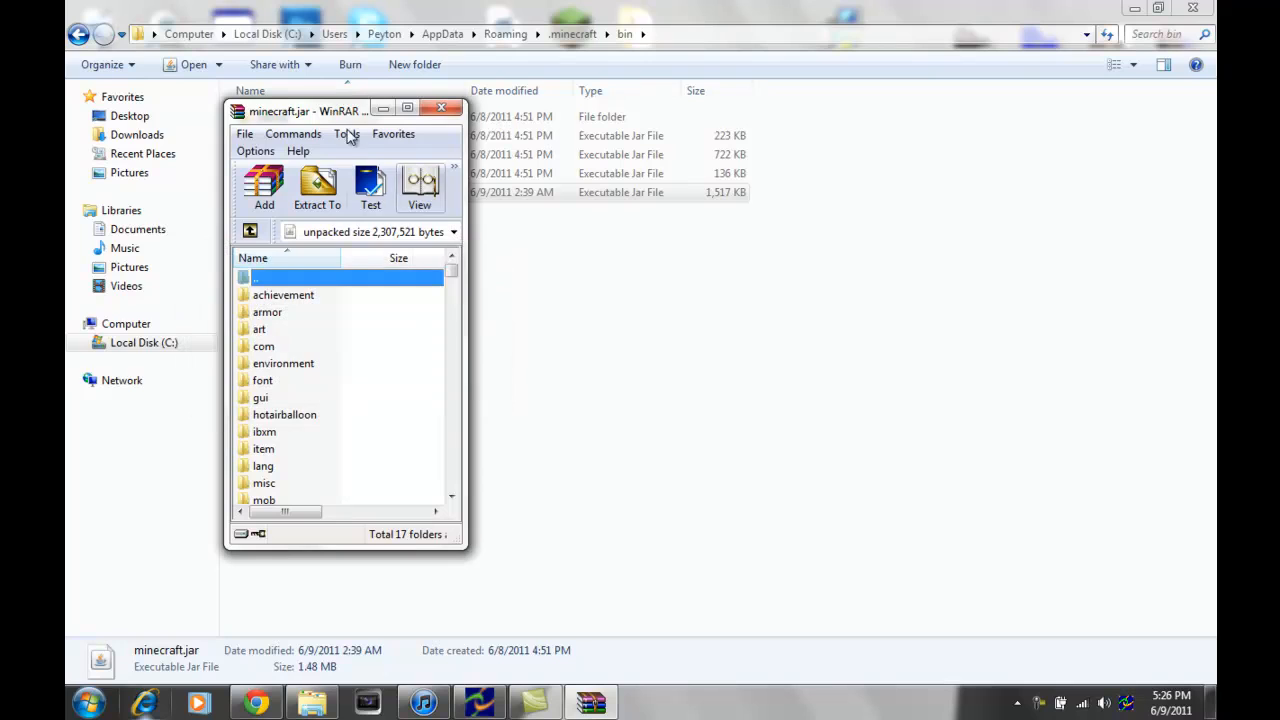
{"action": "left_click_drag", "start_coordinate": [310, 115], "coordinate": [664, 97]}
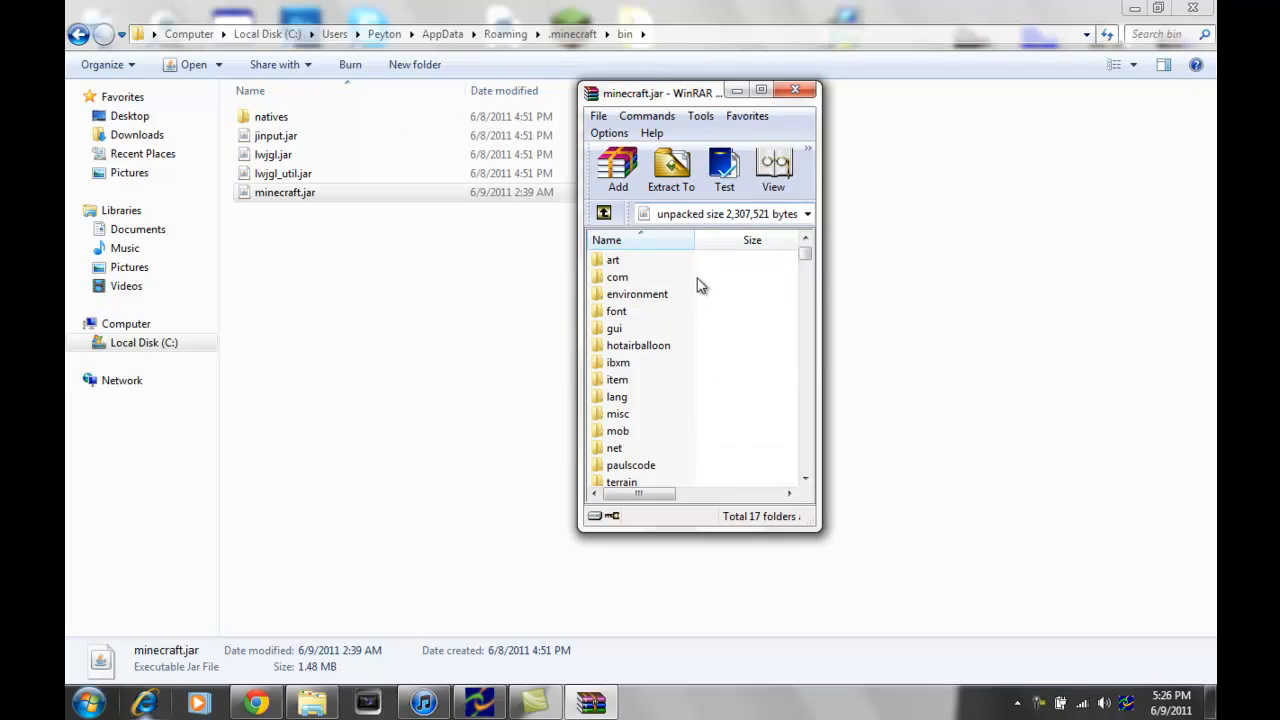
{"action": "left_click", "coordinate": [762, 92]}
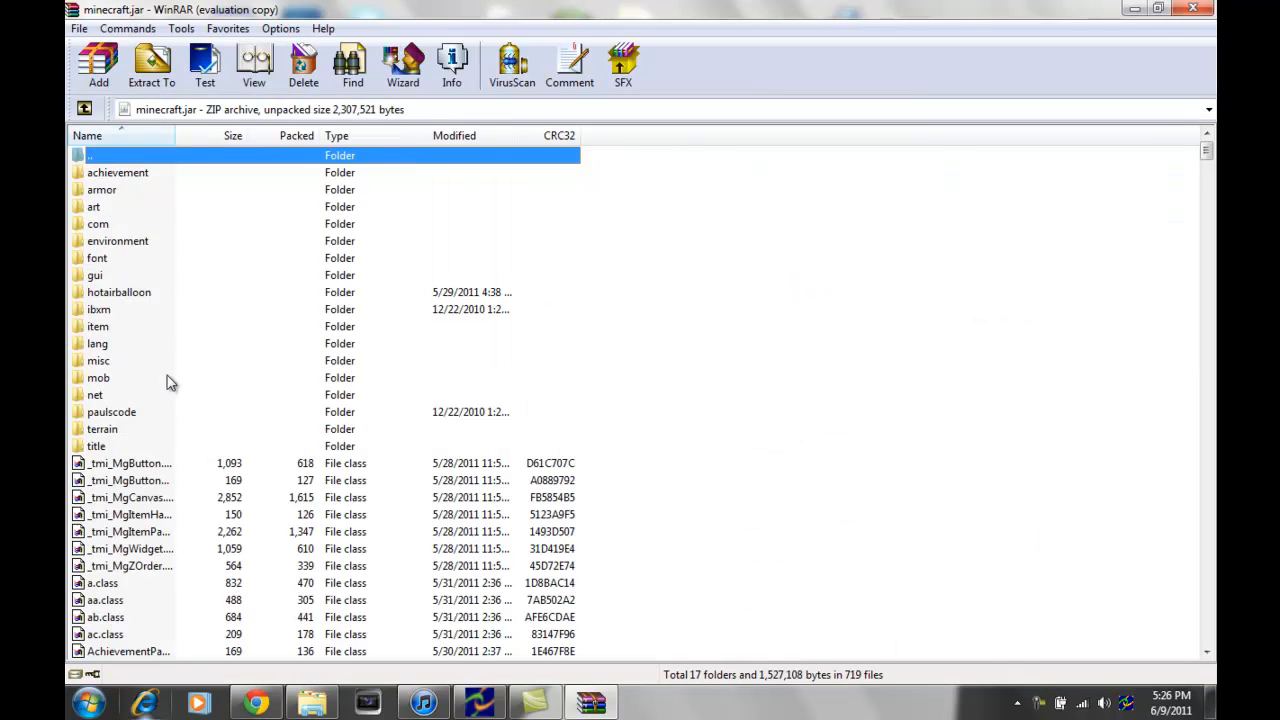
{"action": "scroll", "coordinate": [88, 291], "scroll_direction": "down", "scroll_amount": 5}
{"action": "scroll", "coordinate": [90, 350], "scroll_direction": "up", "scroll_amount": 3}
{"action": "scroll", "coordinate": [96, 420], "scroll_direction": "up", "scroll_amount": 2}
{"action": "double_click", "coordinate": [97, 378]}
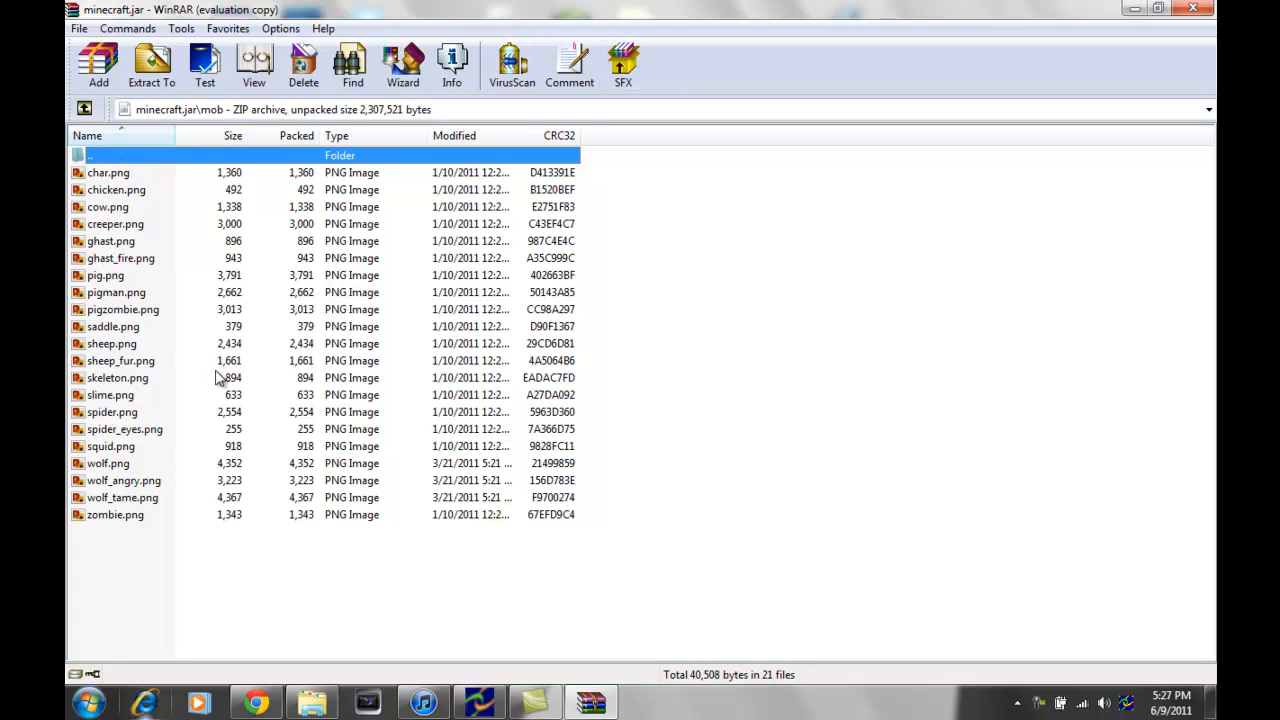
Preview the current char.png skin in Windows Photo Viewer and return to the archive.
{"action": "double_click", "coordinate": [127, 178]}
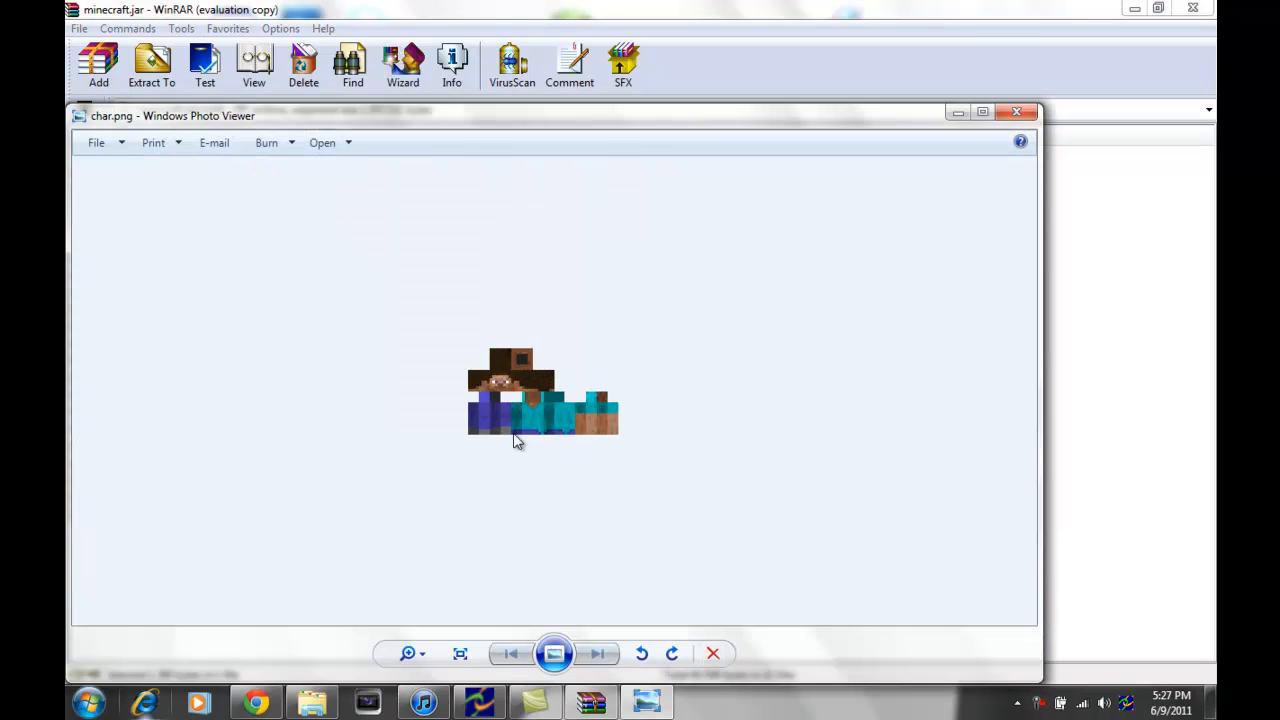
{"action": "scroll", "coordinate": [518, 440], "scroll_direction": "up", "scroll_amount": 4}
{"action": "scroll", "coordinate": [518, 440], "scroll_direction": "down", "scroll_amount": 1}
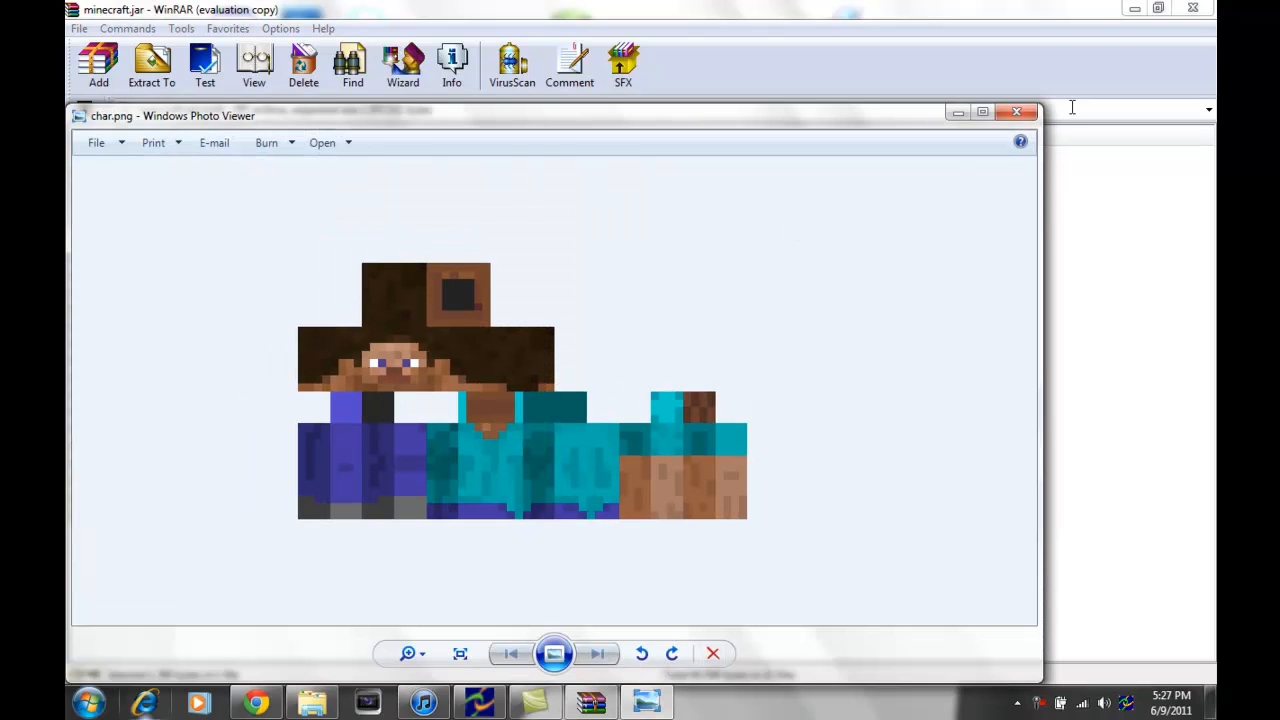
{"action": "left_click", "coordinate": [1016, 112]}
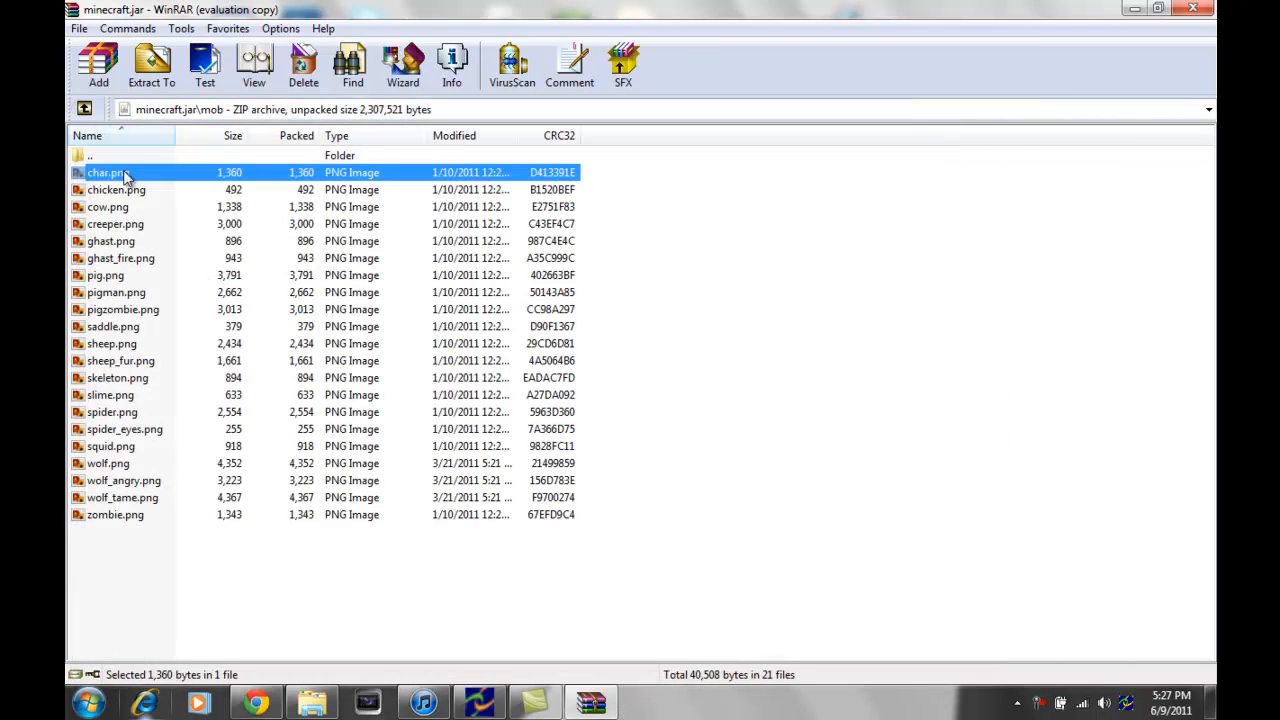
Shrink WinRAR over the desktop and drag the tuxedo.png skin image closer to it.
{"action": "left_click", "coordinate": [1158, 10]}
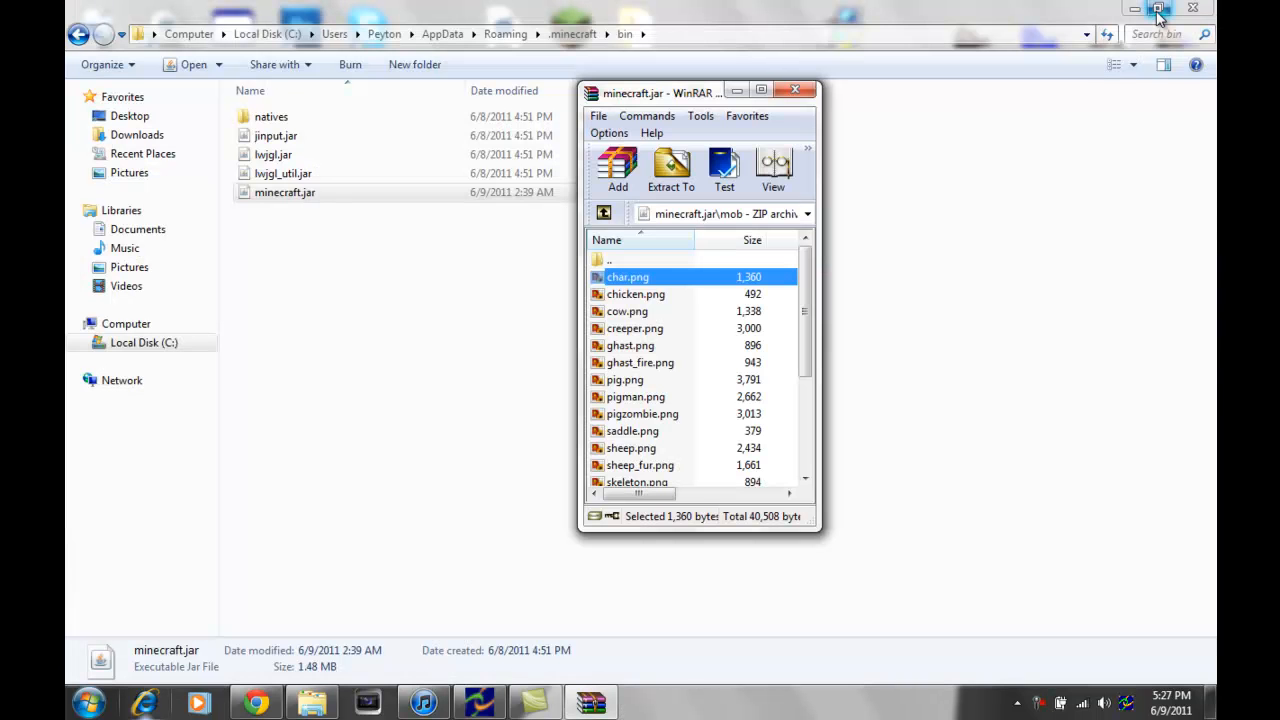
{"action": "left_click", "coordinate": [1136, 10]}
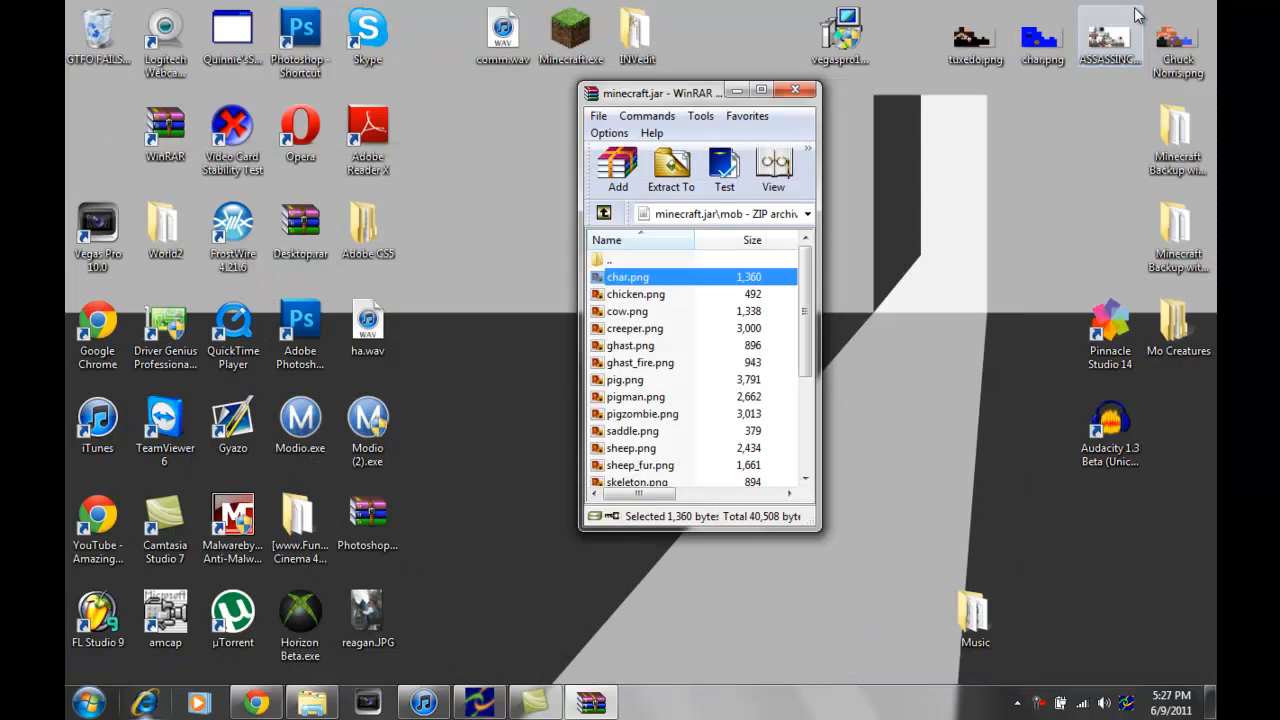
{"action": "left_click", "coordinate": [1030, 150]}
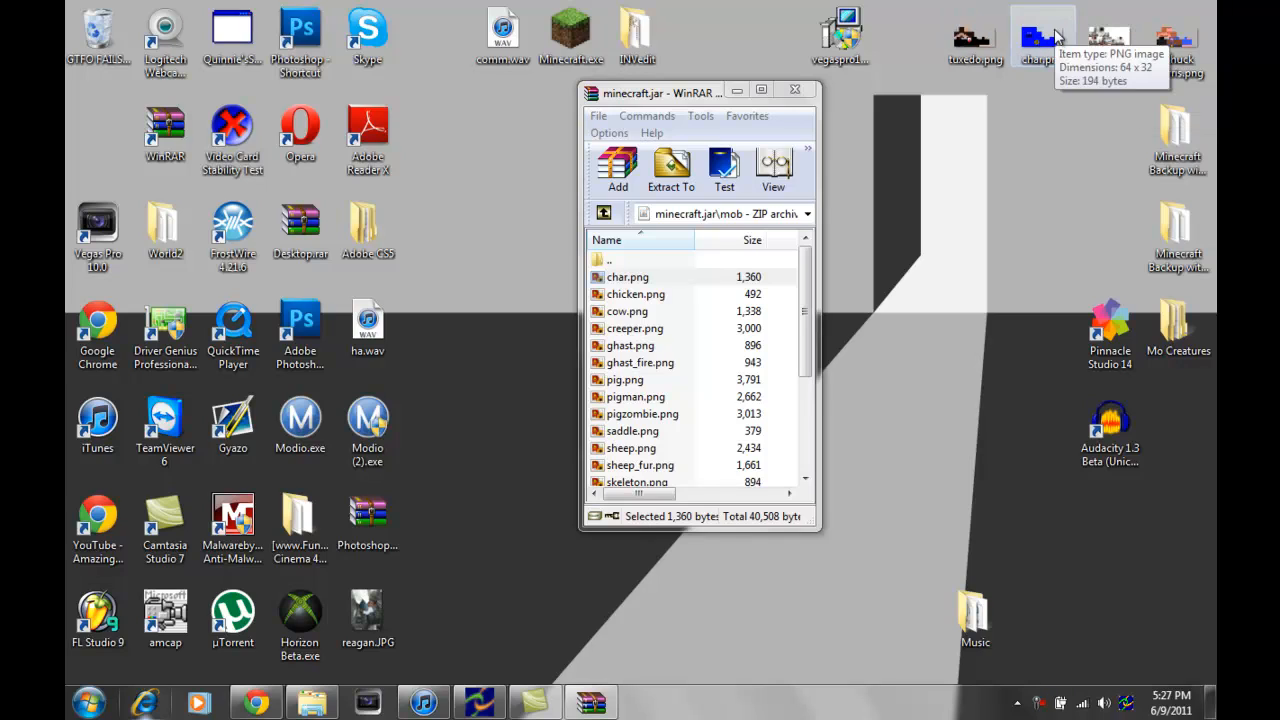
{"action": "mouse_move", "coordinate": [987, 40]}
{"action": "left_mouse_down"}
{"action": "mouse_move", "coordinate": [640, 330]}
{"action": "mouse_move", "coordinate": [907, 135]}
{"action": "left_mouse_up"}
Delete the original char.png from the archive's mob folder and confirm.
{"action": "left_click", "coordinate": [770, 94]}
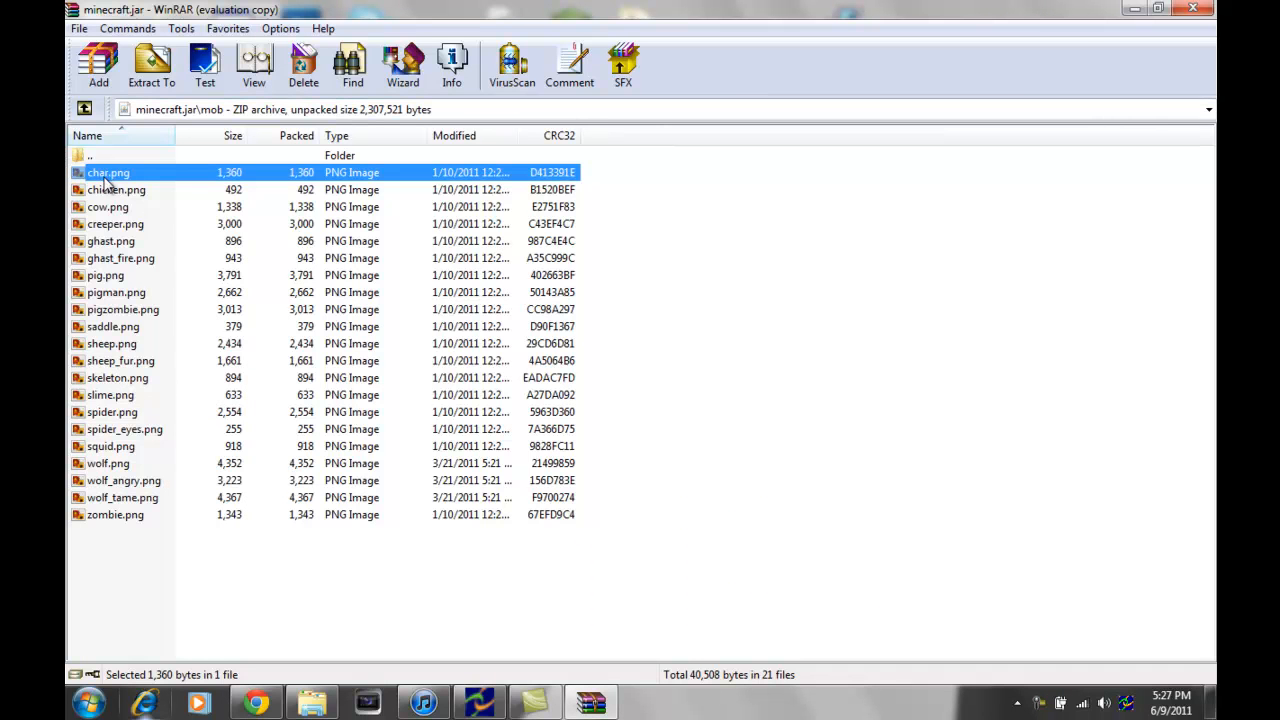
{"action": "left_click", "coordinate": [303, 65]}
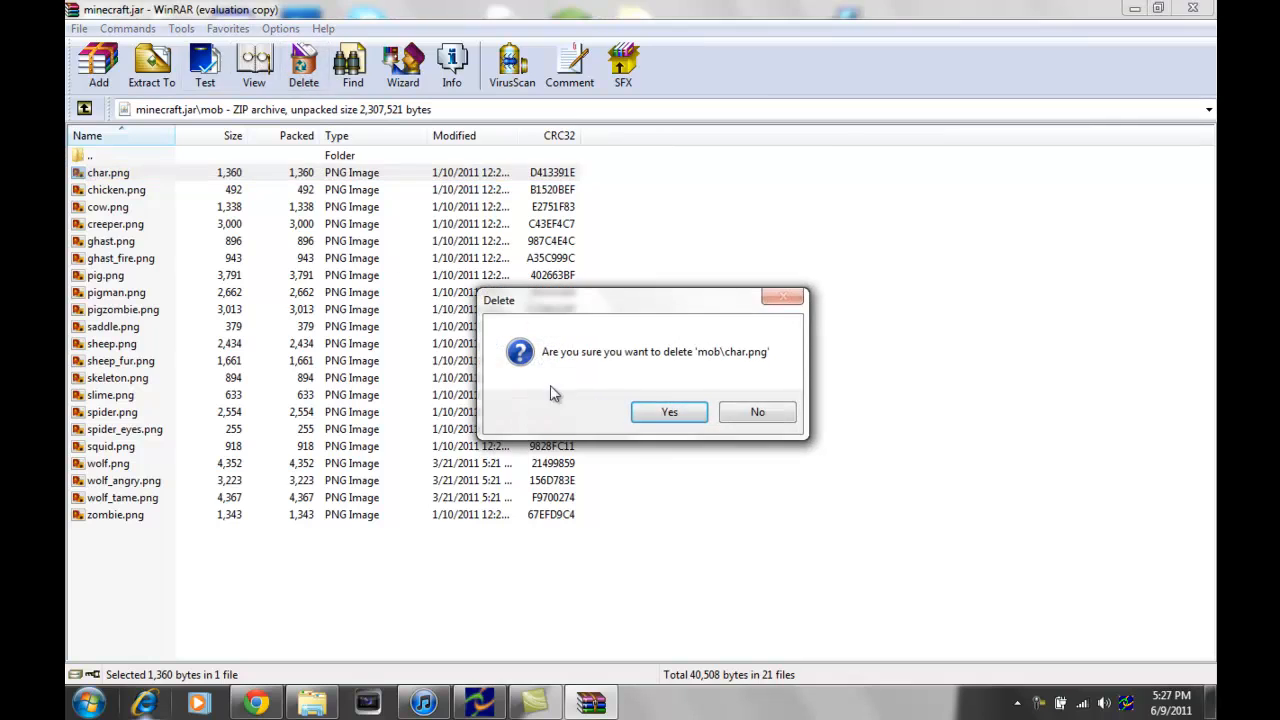
{"action": "left_click", "coordinate": [668, 412]}
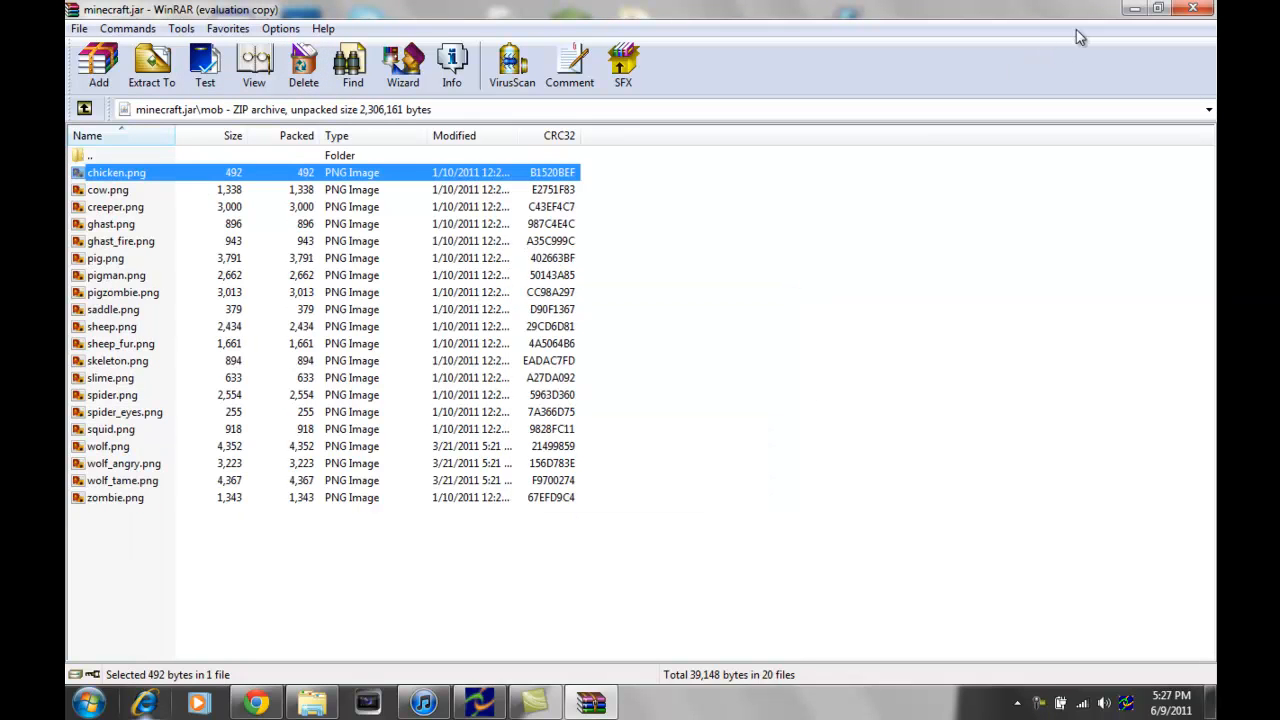
{"action": "left_click", "coordinate": [1158, 9]}
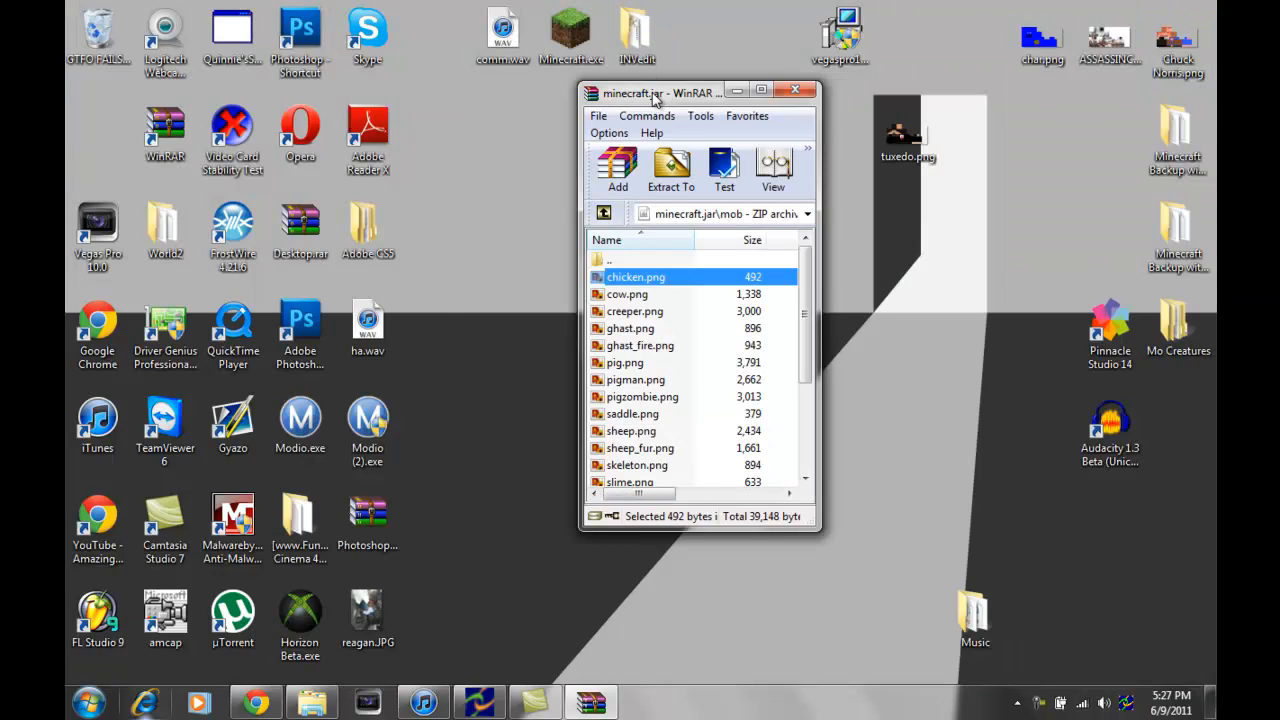
Drag the Chuck Norris.png skin from the desktop into the mob folder and confirm adding it.
{"action": "left_click_drag", "start_coordinate": [655, 97], "coordinate": [477, 96]}
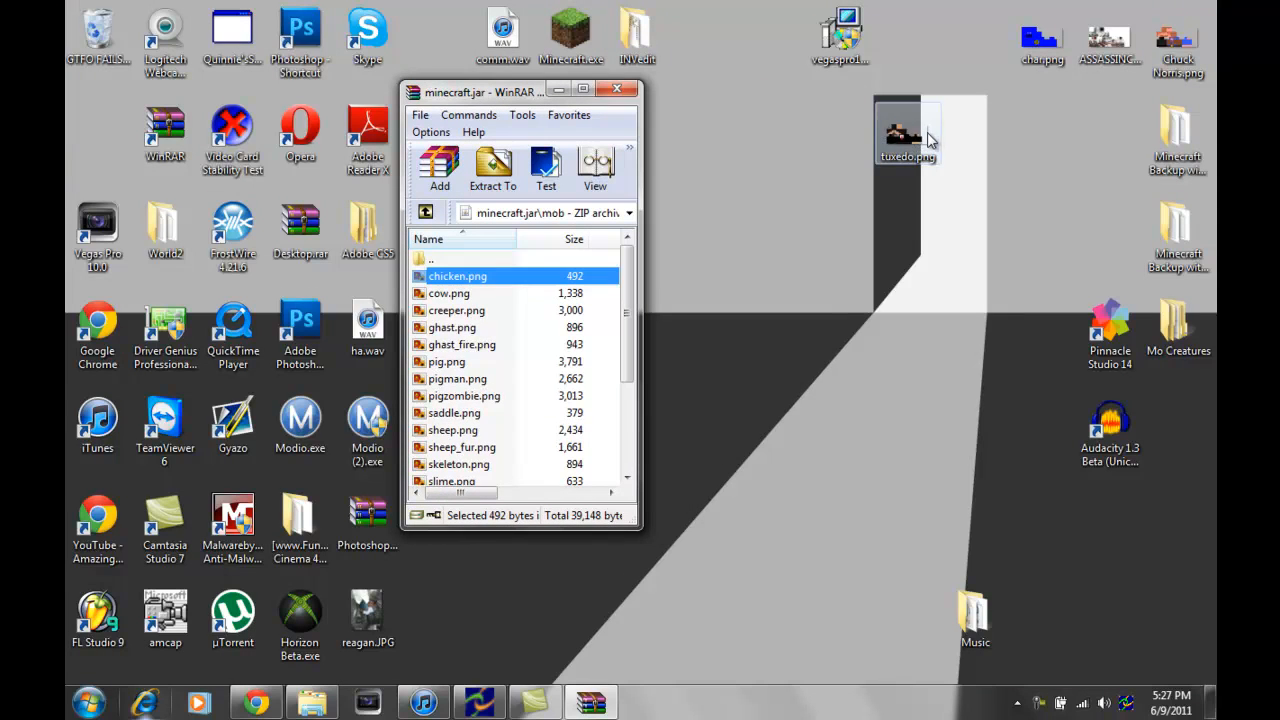
{"action": "left_click_drag", "start_coordinate": [917, 137], "coordinate": [510, 340]}
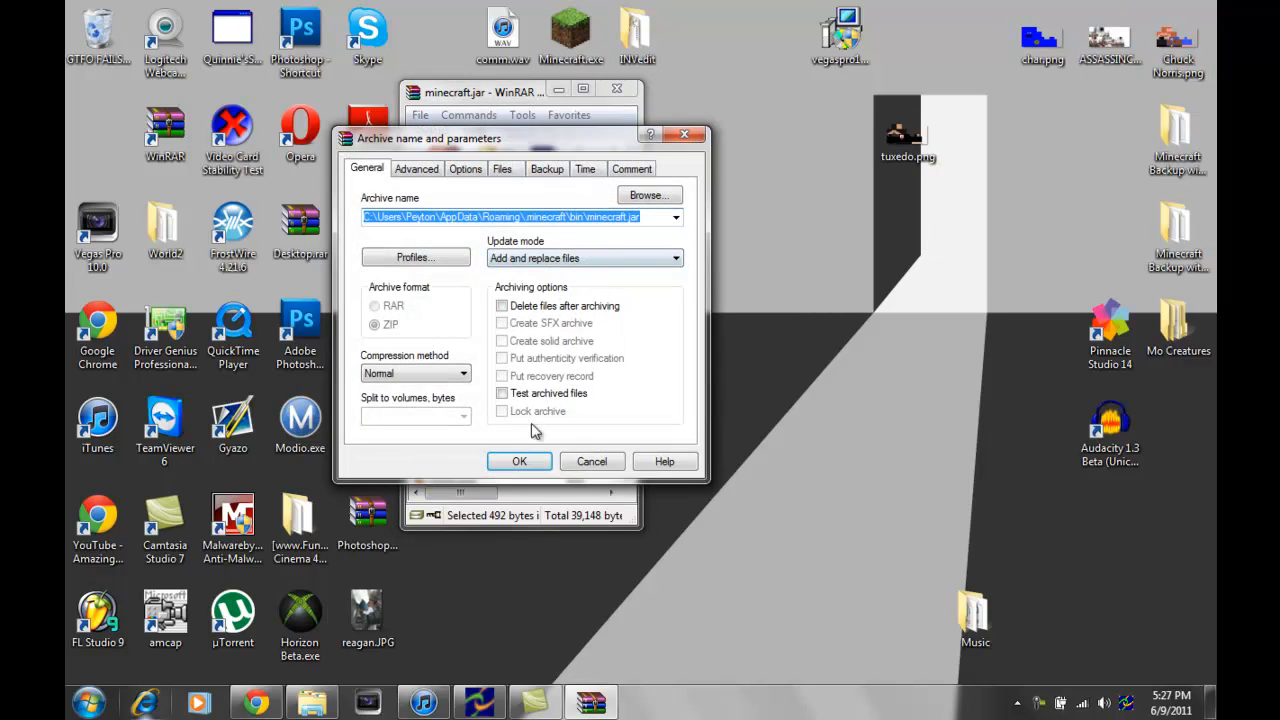
{"action": "left_click", "coordinate": [519, 461]}
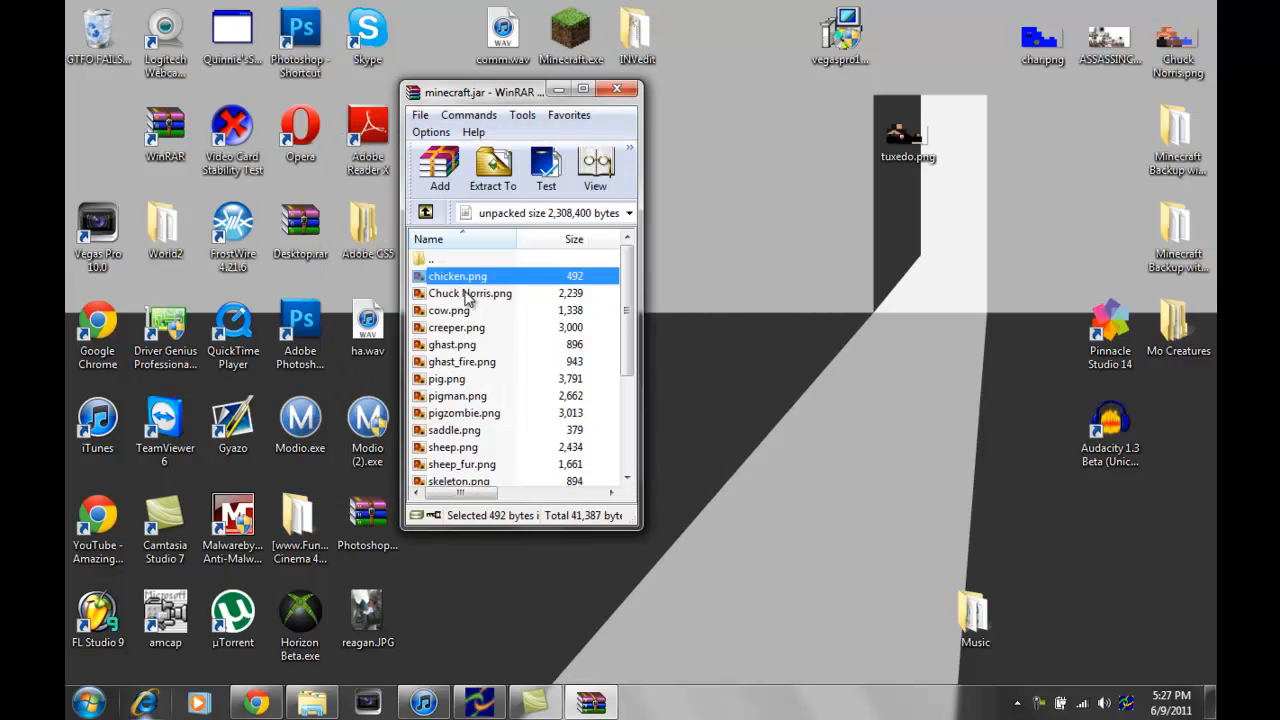
Rename Chuck Norris.png inside minecraft.jar's mob folder to char.png.
{"action": "left_click", "coordinate": [467, 294]}
{"action": "right_click", "coordinate": [480, 300]}
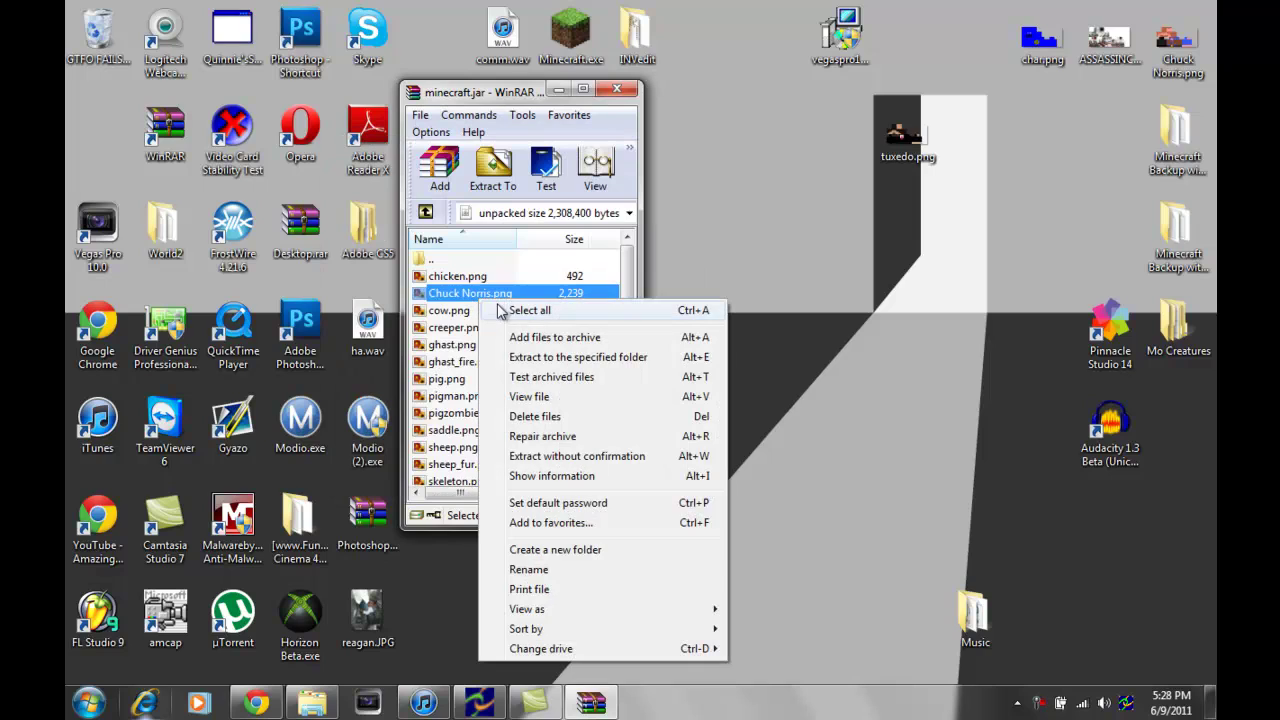
{"action": "left_click", "coordinate": [512, 570]}
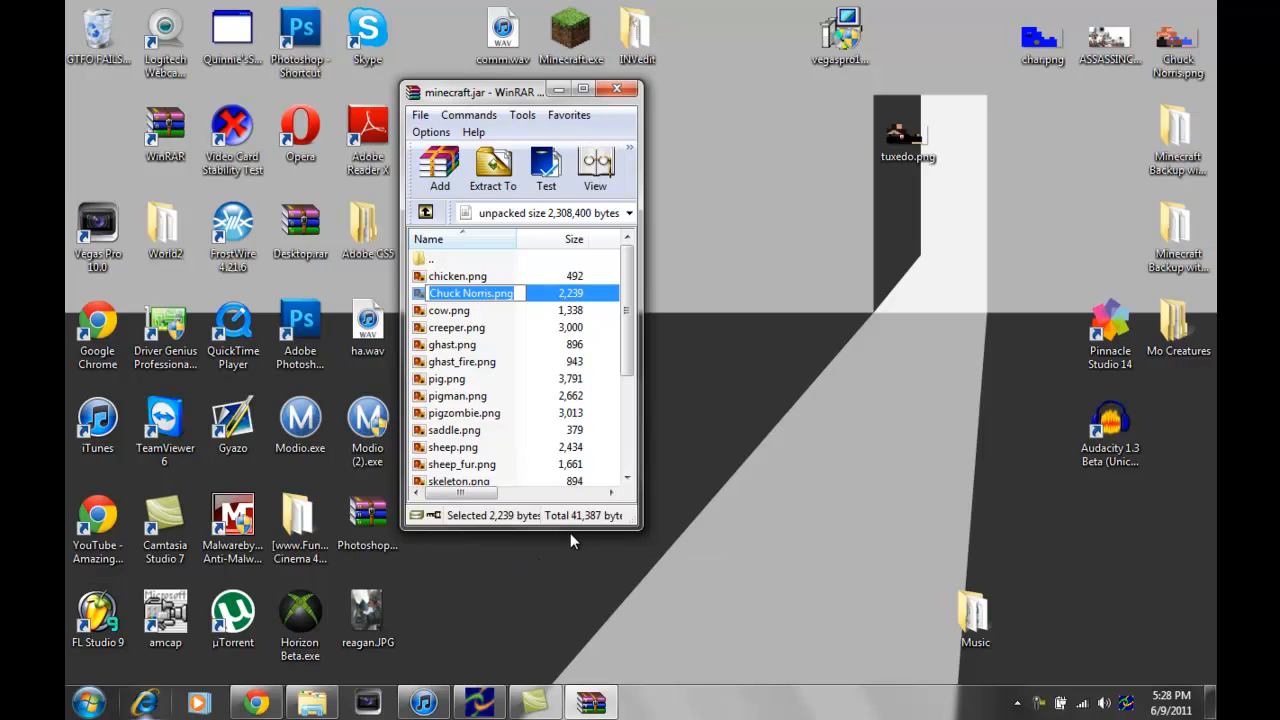
{"action": "left_click", "coordinate": [483, 293]}
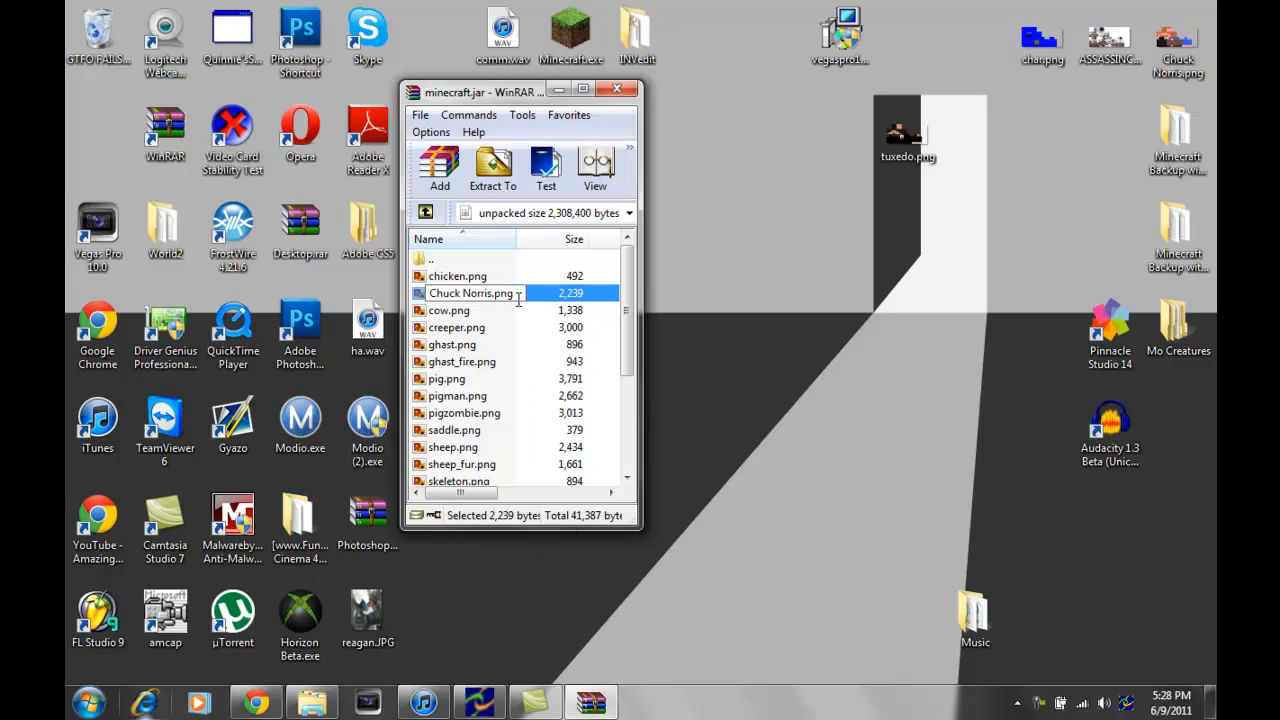
{"action": "key", "text": "BackSpace"}
{"action": "key", "text": "BackSpace"}
{"action": "key", "text": "BackSpace"}
{"action": "type", "text": "char"}
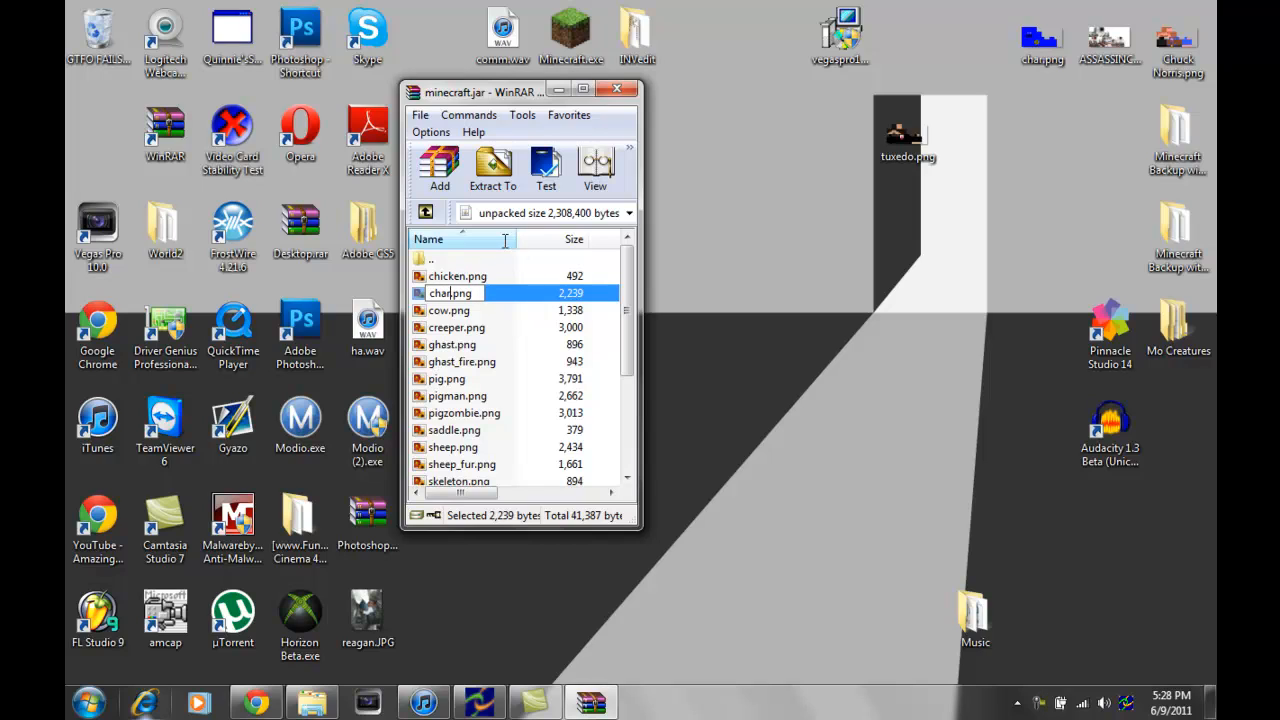
{"action": "key", "text": "Return"}
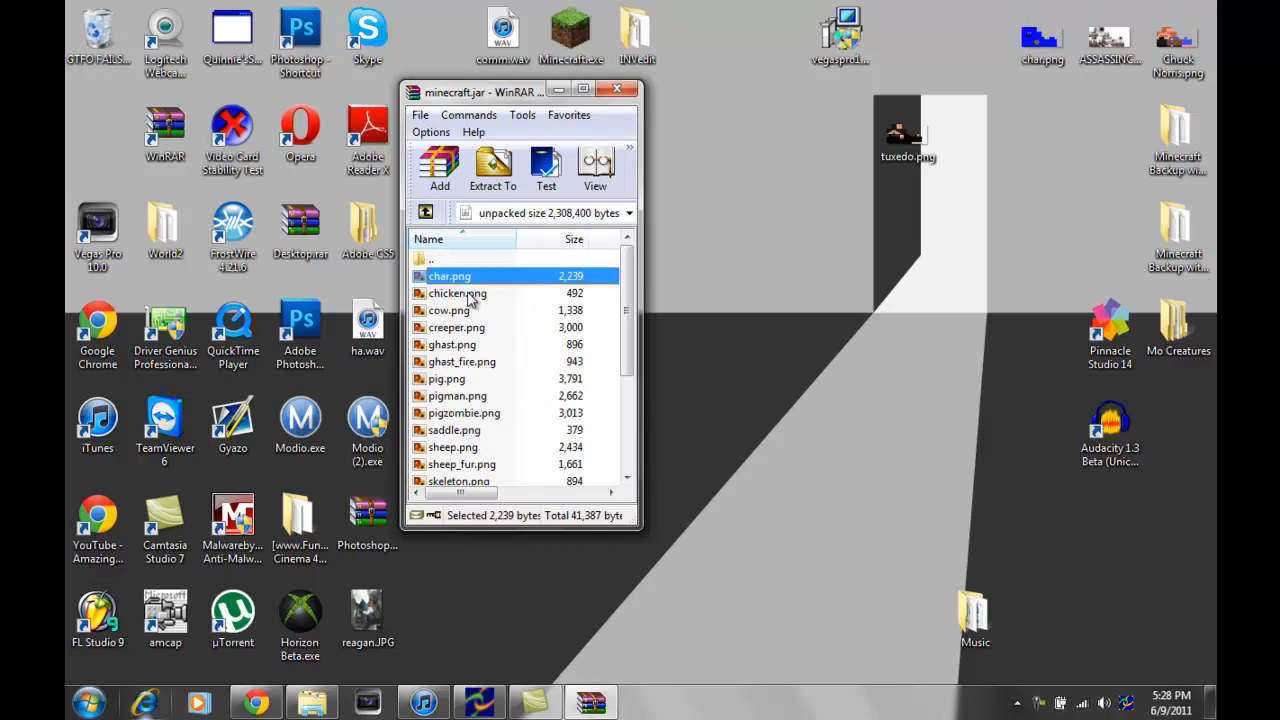
Close WinRAR, launch Minecraft.exe, enter the game and maximize it at the title menu.
{"action": "left_click", "coordinate": [623, 95]}
{"action": "double_click", "coordinate": [585, 40]}
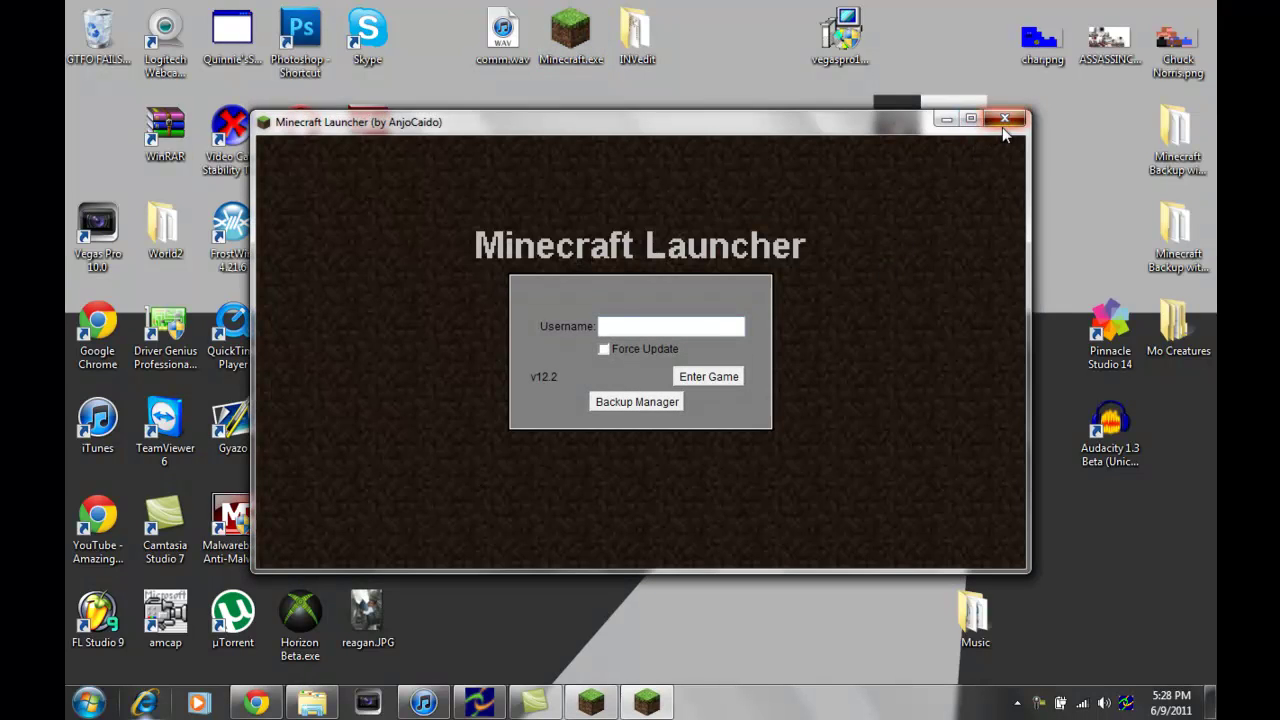
{"action": "left_click", "coordinate": [1005, 121]}
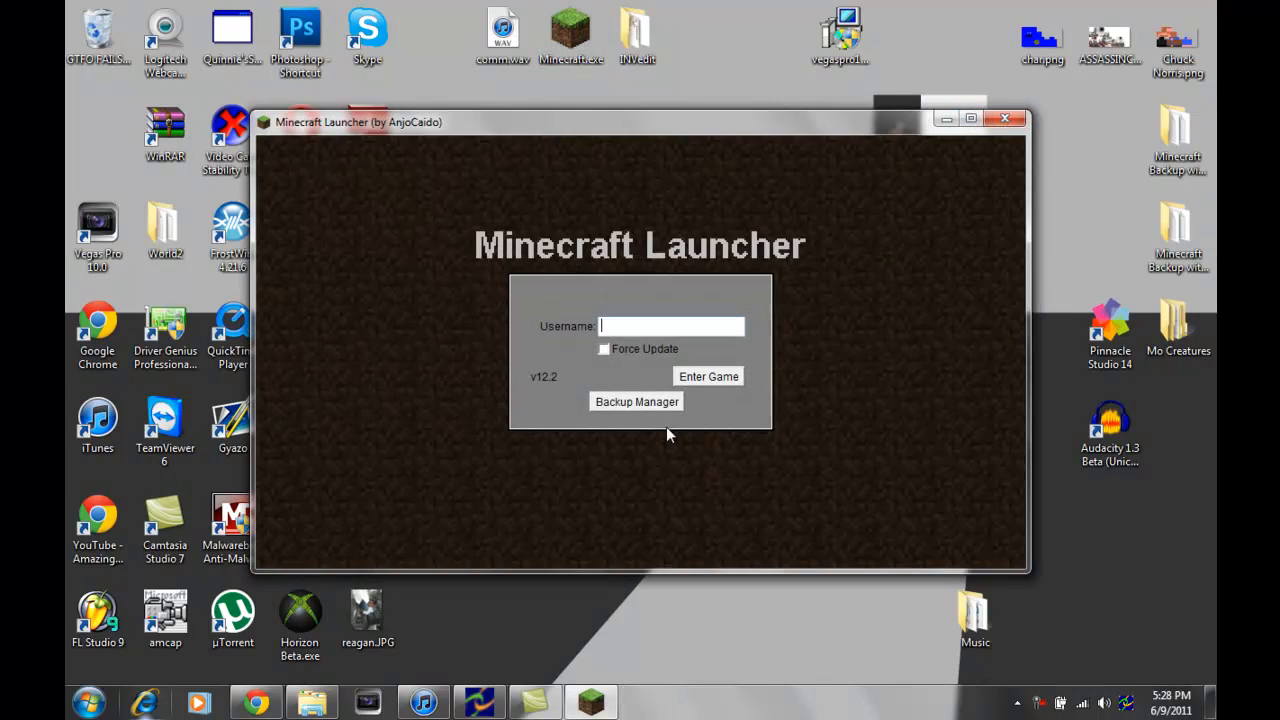
{"action": "left_click", "coordinate": [708, 381]}
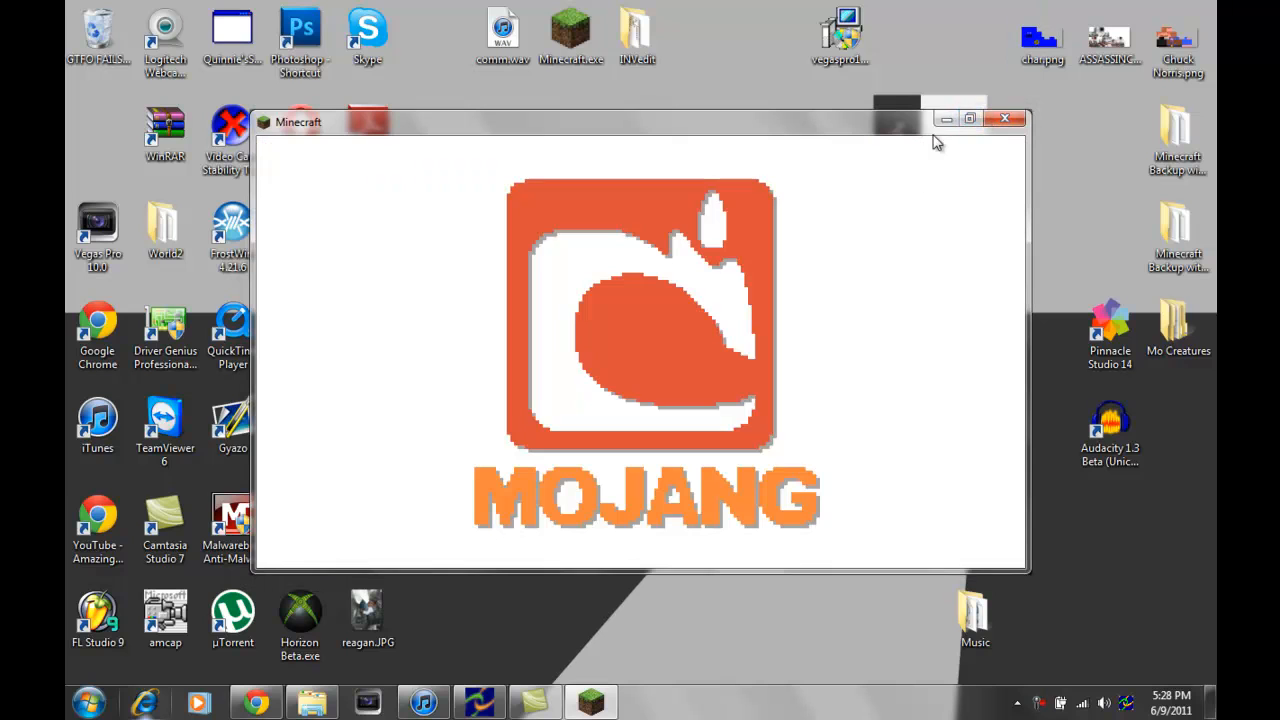
{"action": "left_click", "coordinate": [969, 119]}
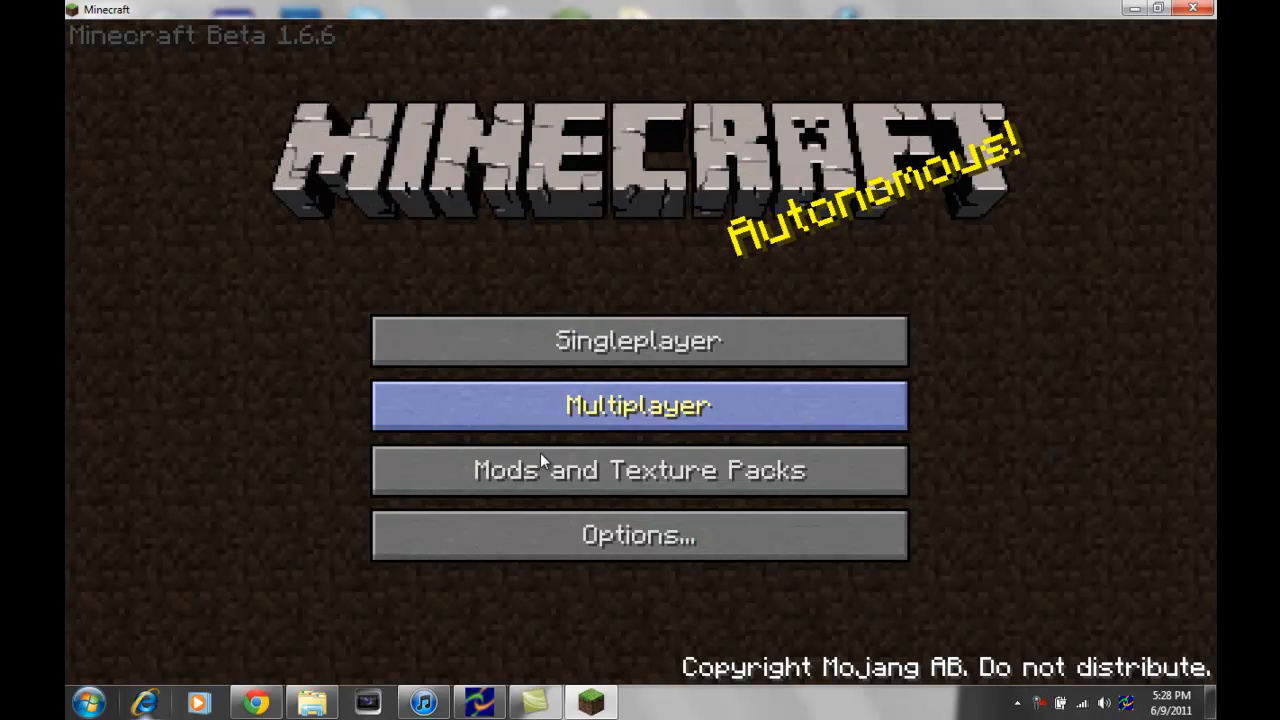
Load the singleplayer world YES!, switch to third person and view the skin in the inventory.
{"action": "left_click", "coordinate": [629, 334]}
{"action": "left_click", "coordinate": [380, 230]}
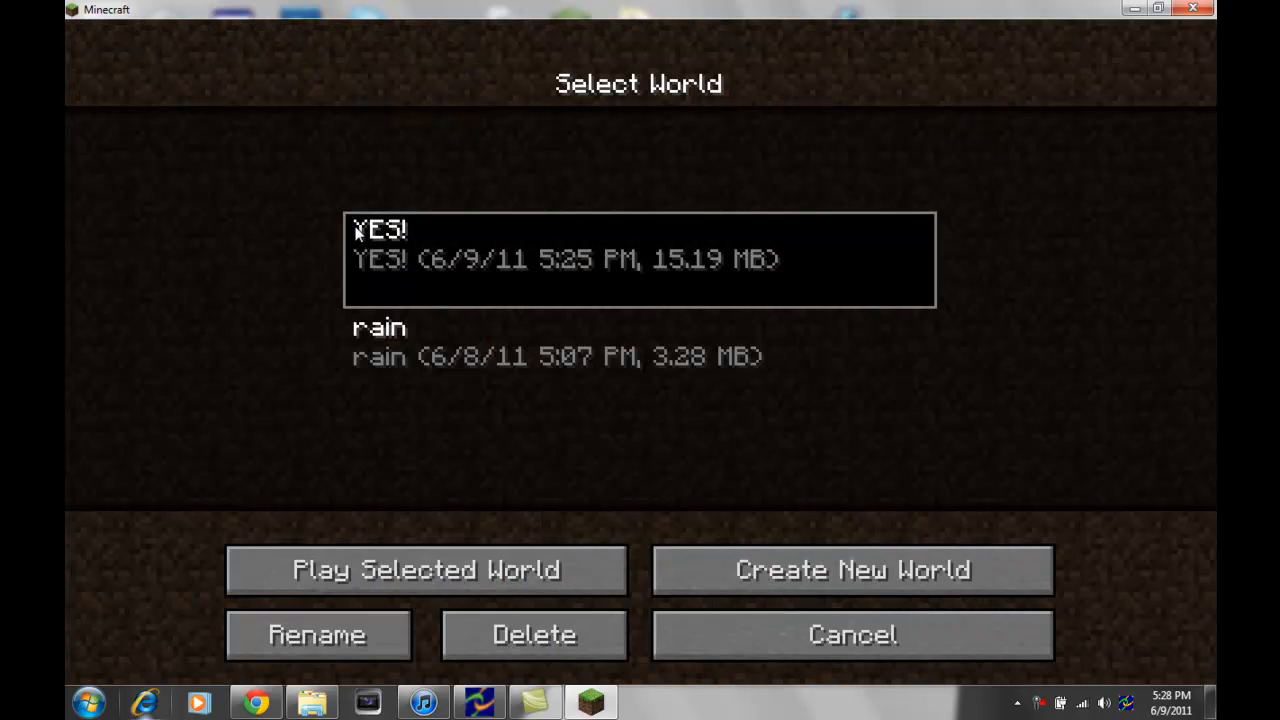
{"action": "left_click", "coordinate": [474, 576]}
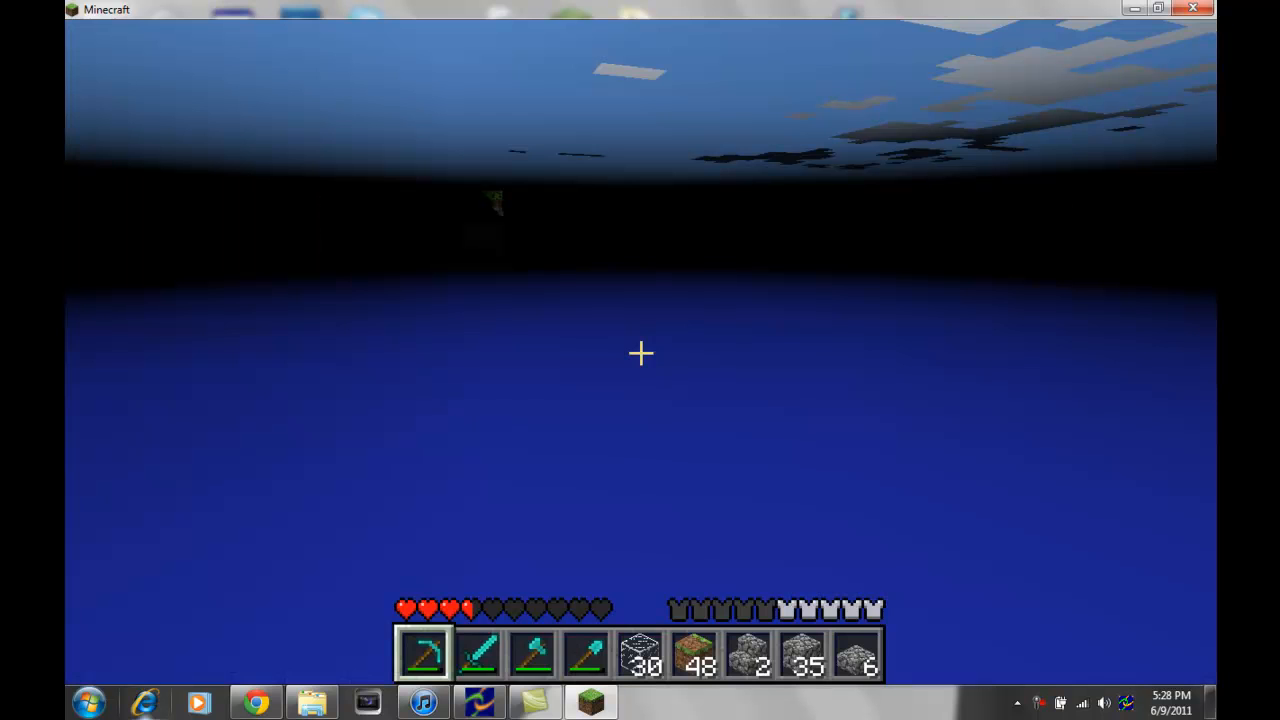
{"action": "key", "text": "F5"}
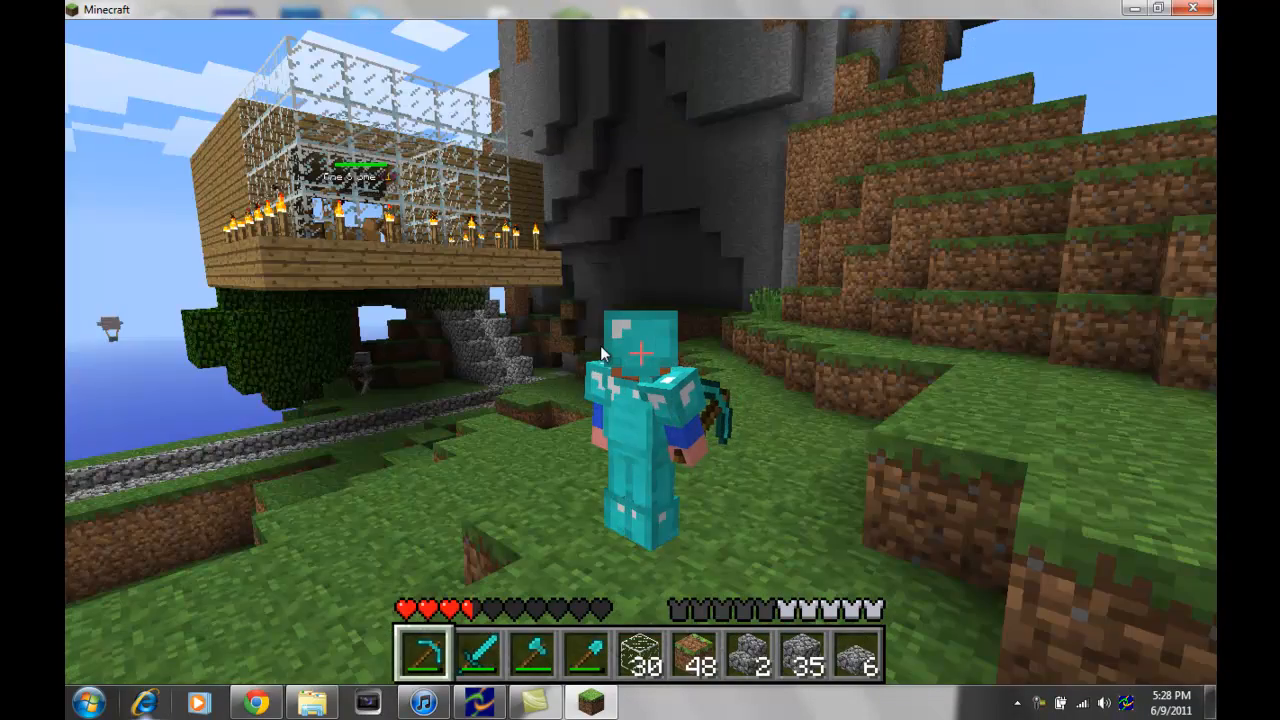
{"action": "key", "text": "e"}
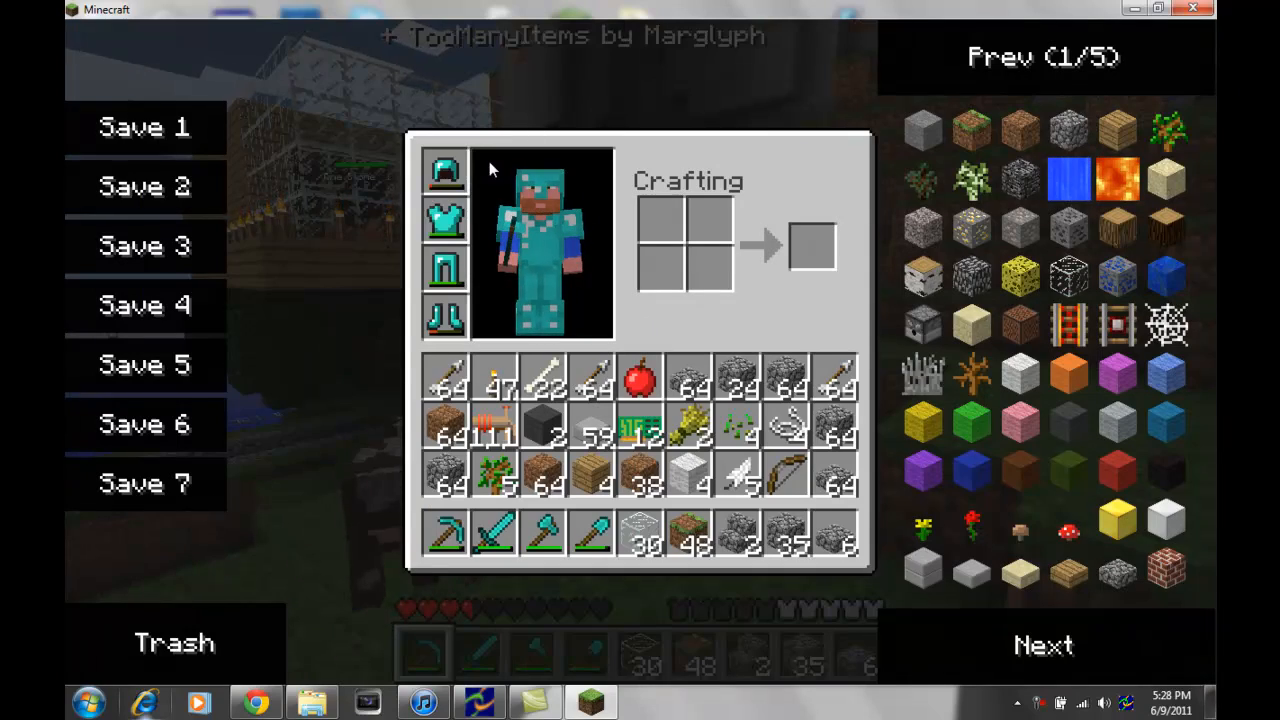
Toggle the inventory while turning the camera to check the bearded skin from several angles.
{"action": "key", "text": "Escape"}
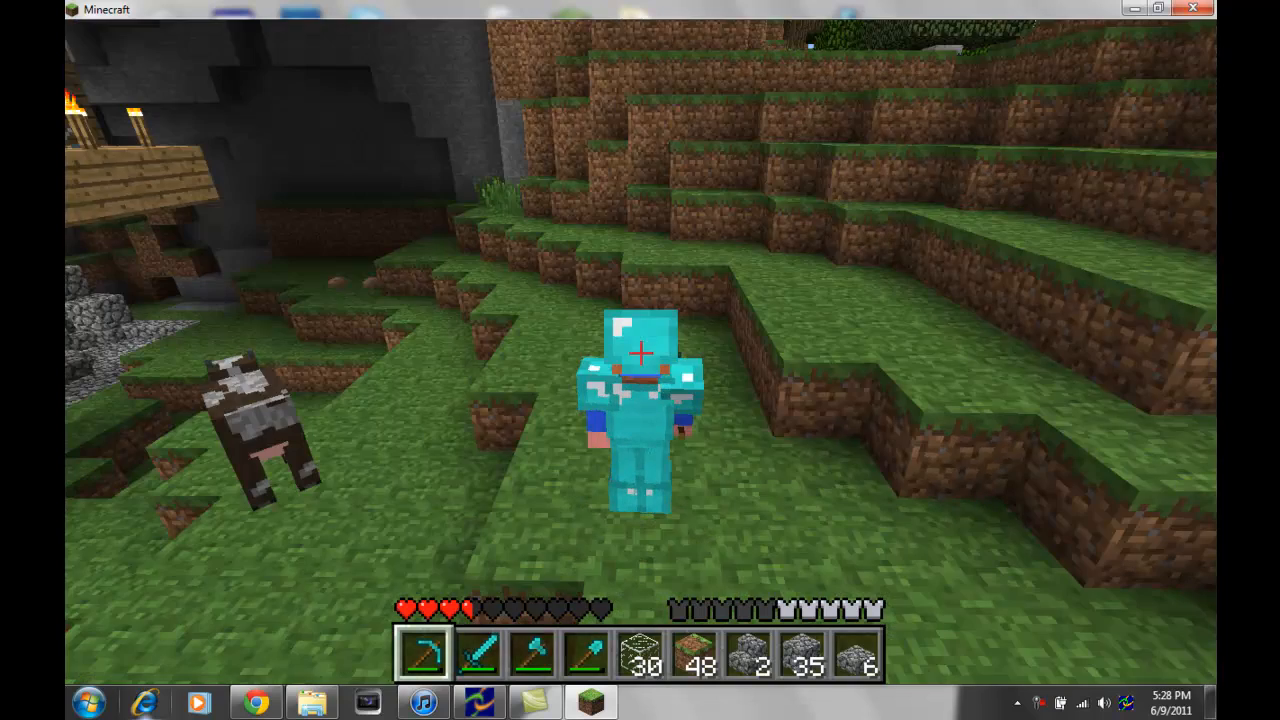
{"action": "key", "text": "e"}
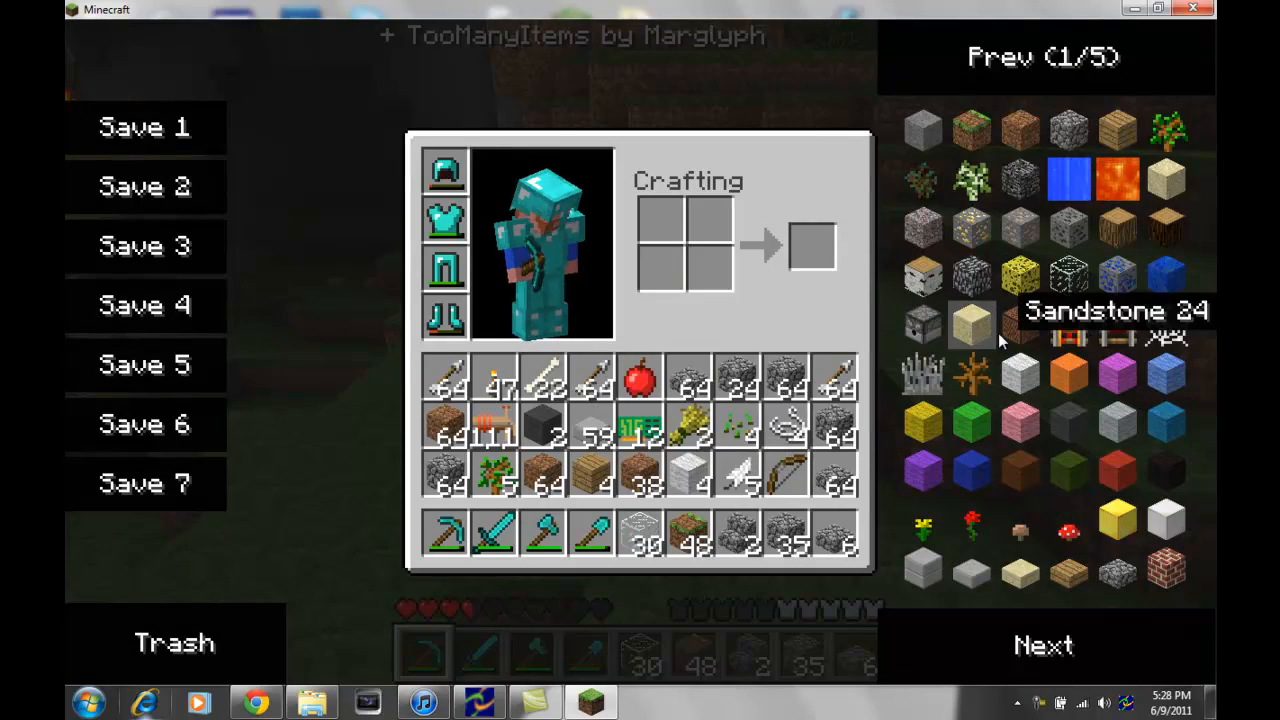
{"action": "key", "text": "Escape"}
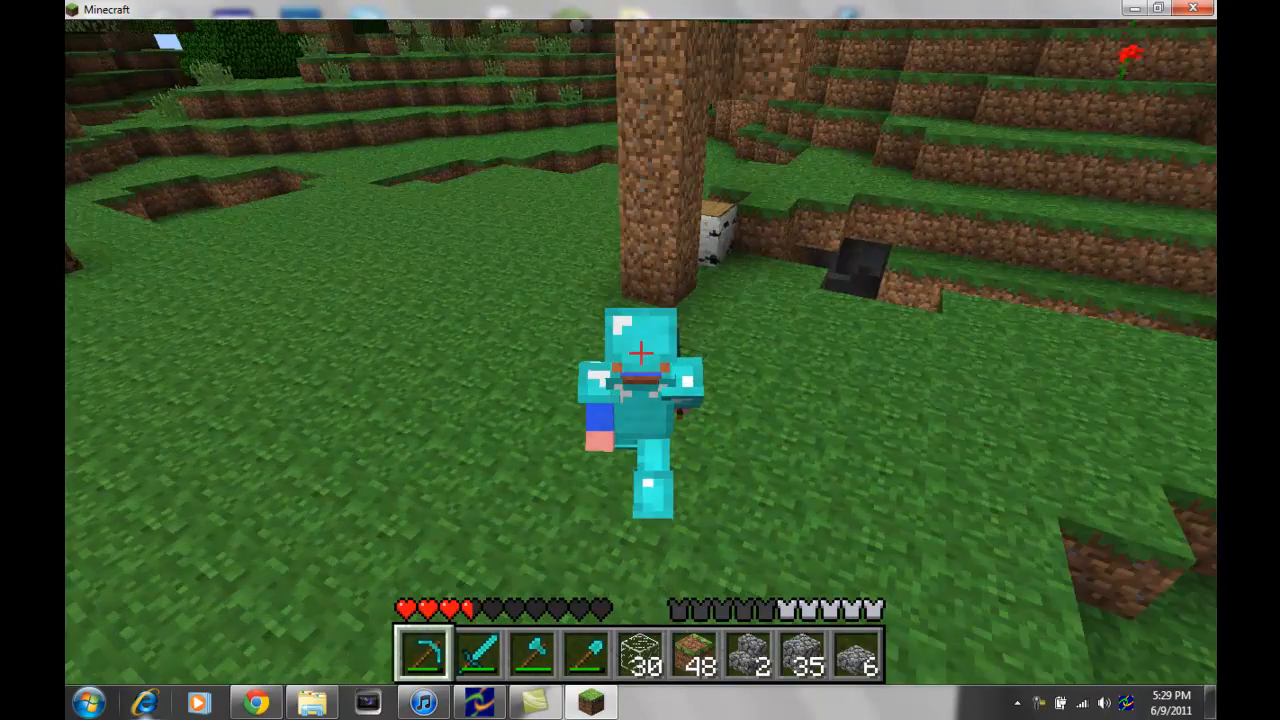
{"action": "key", "text": "e"}
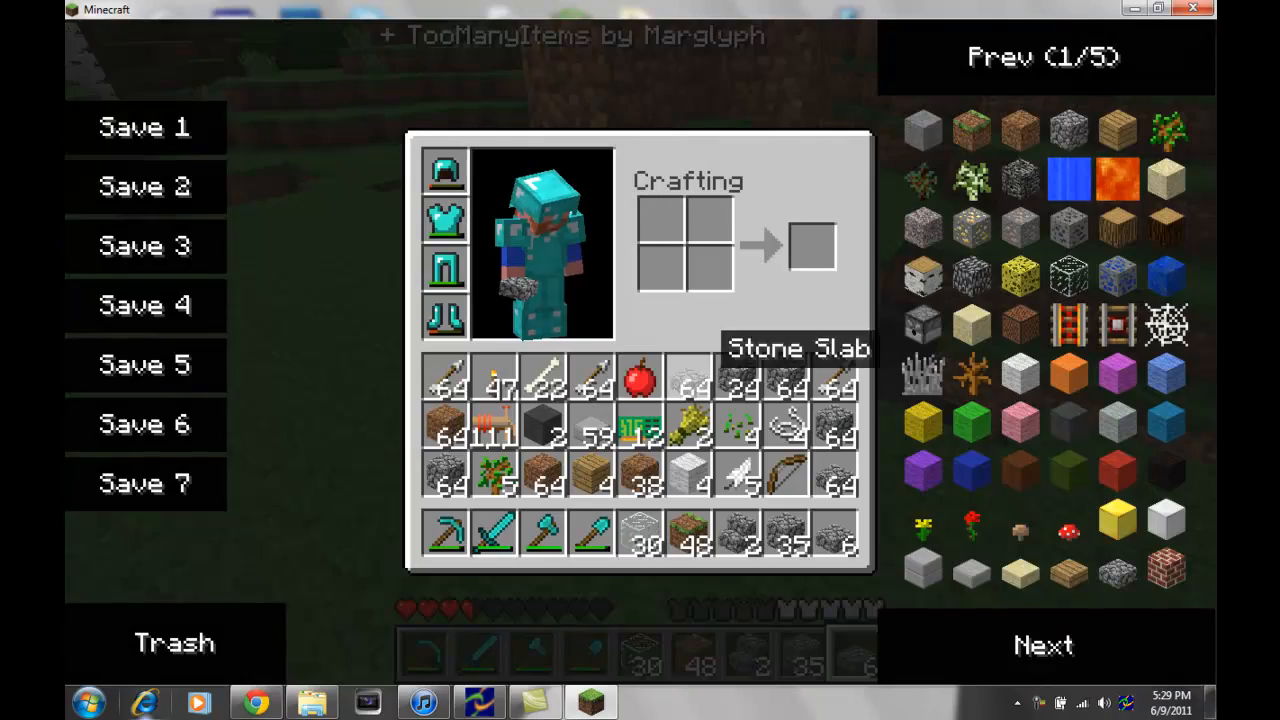
{"action": "key", "text": "Escape"}
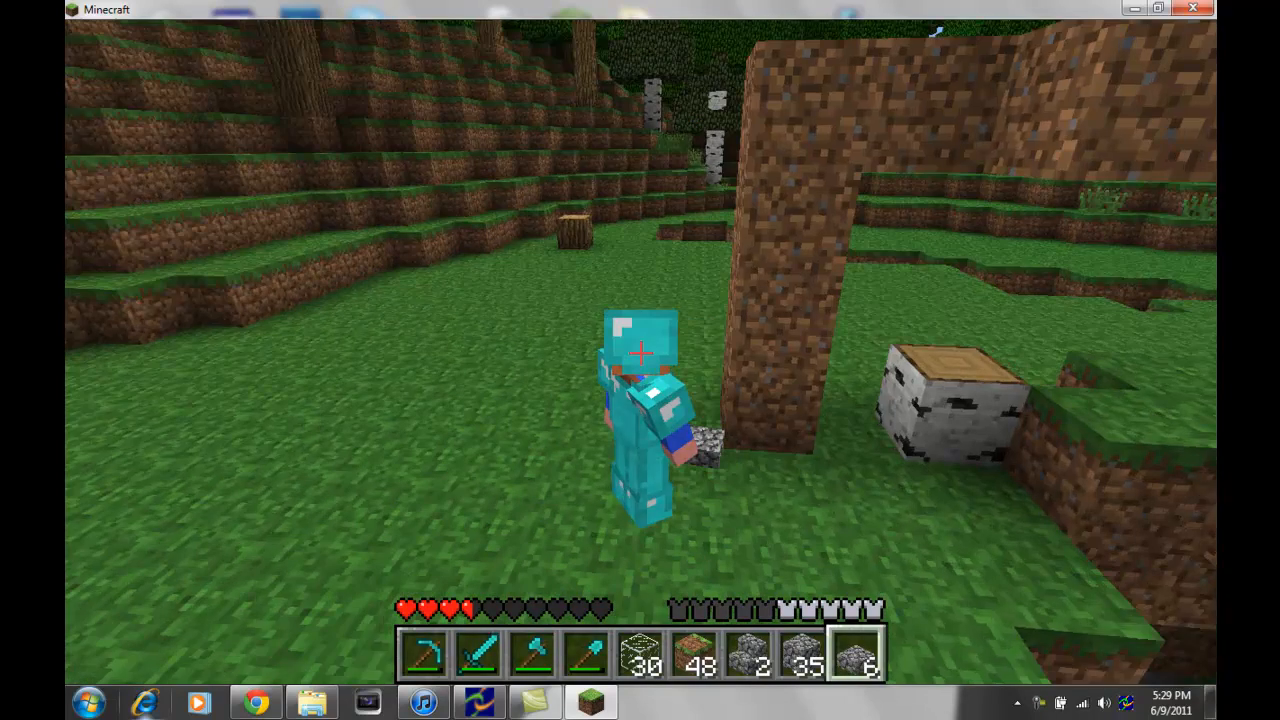